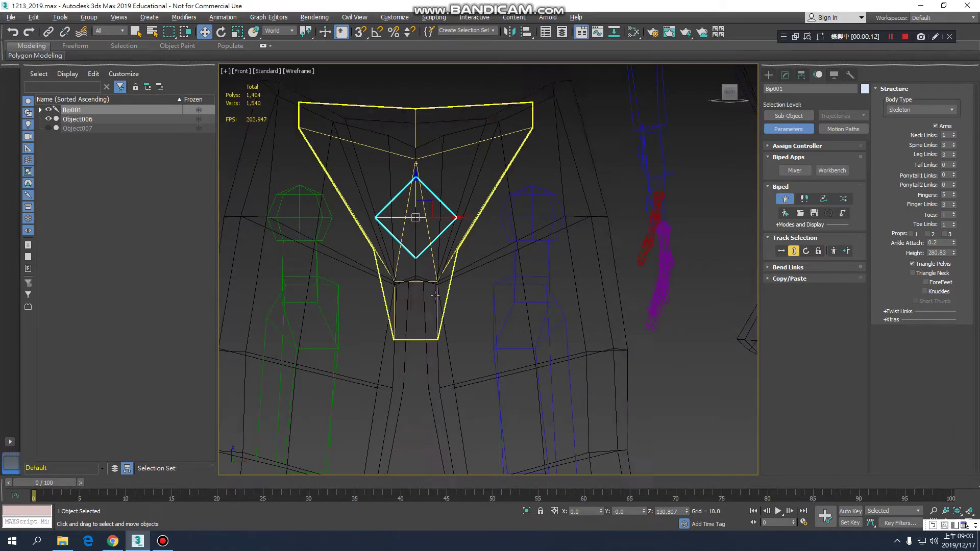
Step: Raise the biped's centre of mass, Bip001, slightly to about Z 131.8 so the pelvis fits the character's hips
drag(417, 182, 419, 178)
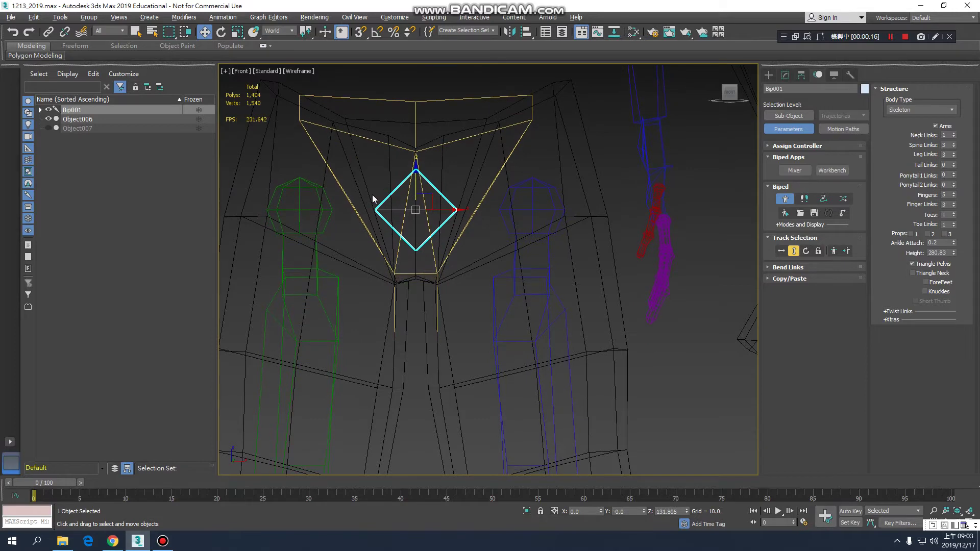
middle_drag(336, 161, 344, 176)
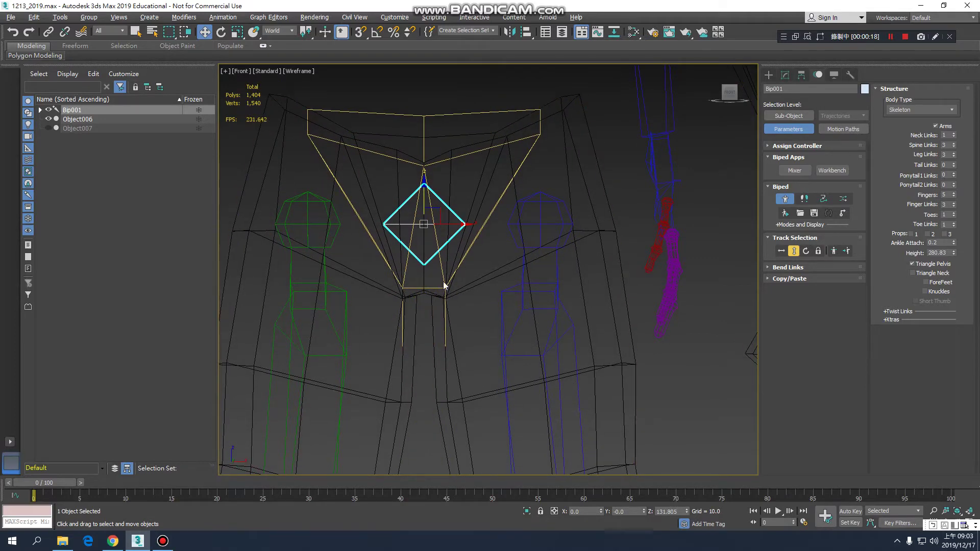
scroll(546, 139, down, 3)
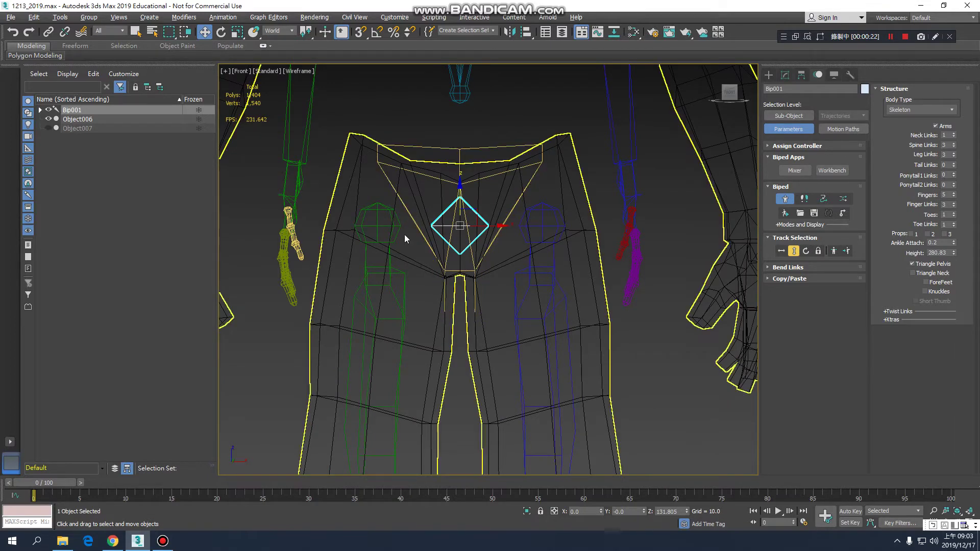
middle_drag(535, 240, 522, 200)
scroll(522, 200, down, 3)
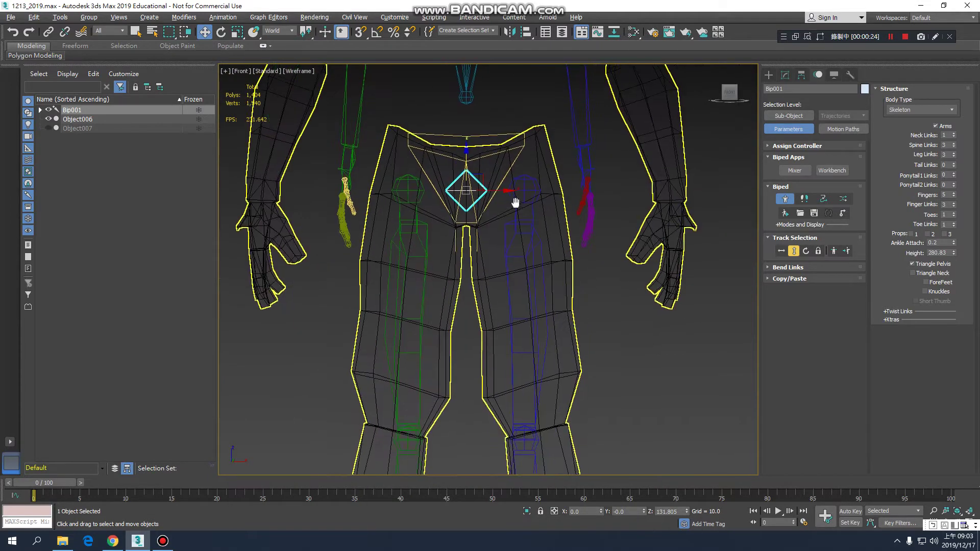
Step: Try to scale the biped's centre of mass, Bip001, to about 125 percent along its local Y axis
click(480, 144)
scroll(454, 181, up, 5)
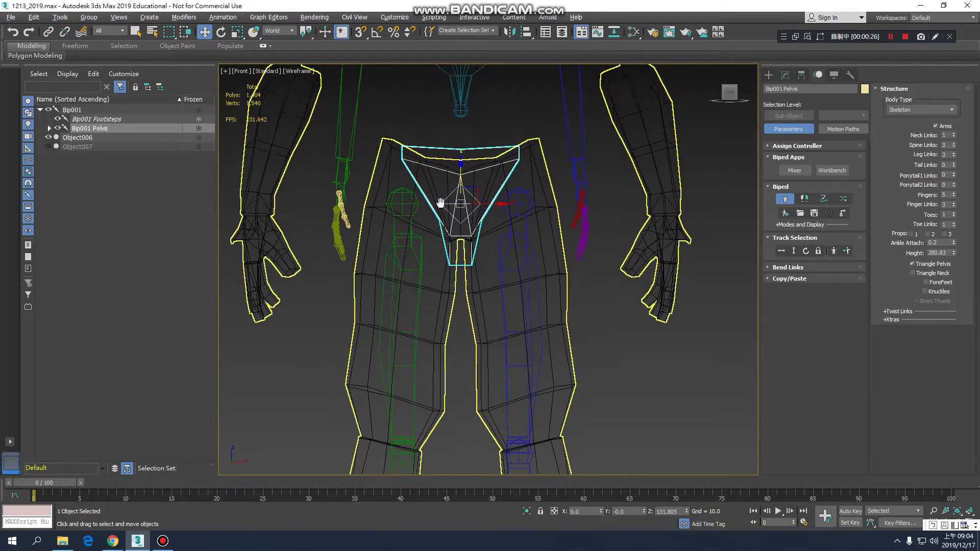
click(456, 187)
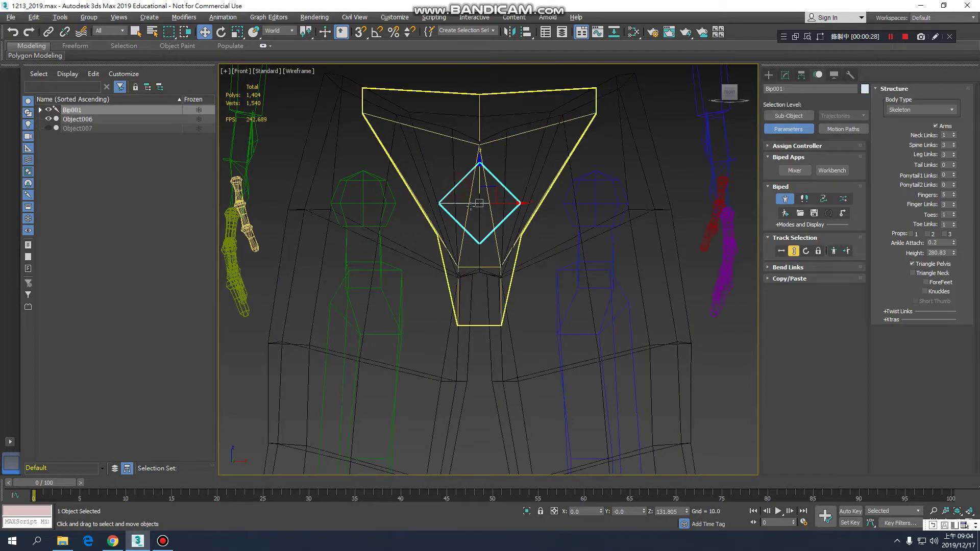
key(r)
drag(429, 205, 409, 204)
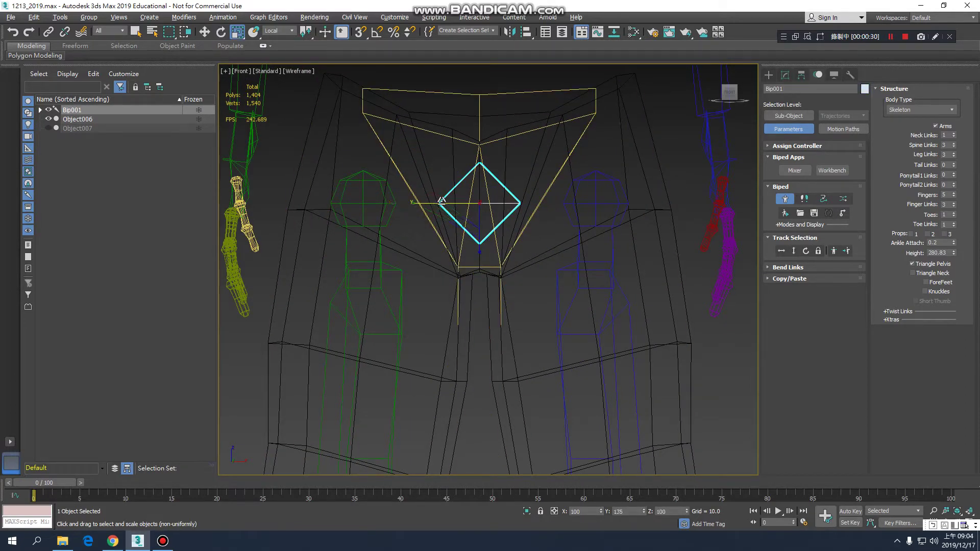
Step: Narrow the pelvis bone along its local Z axis to bring both thigh bones closer to the middle of the mesh legs
click(518, 92)
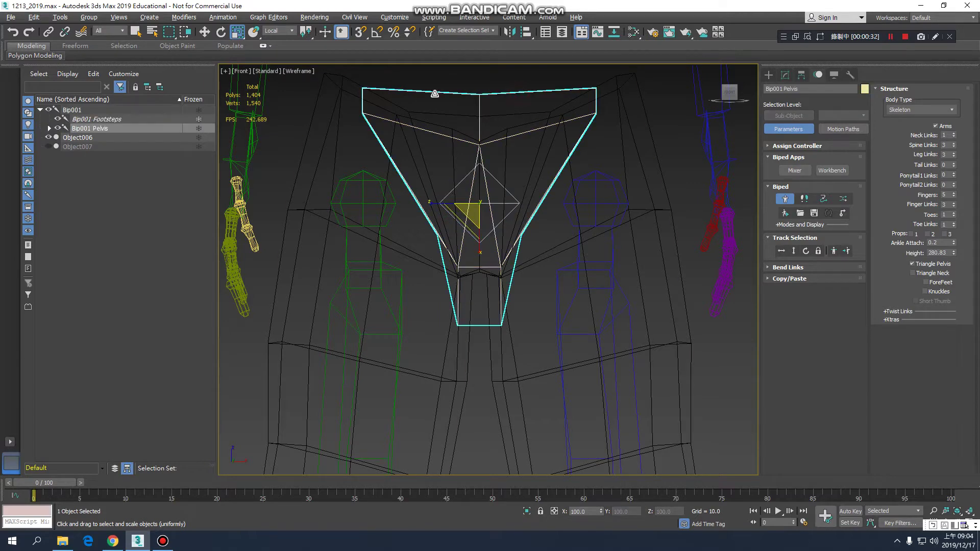
middle_drag(530, 186, 523, 205)
drag(426, 221, 428, 220)
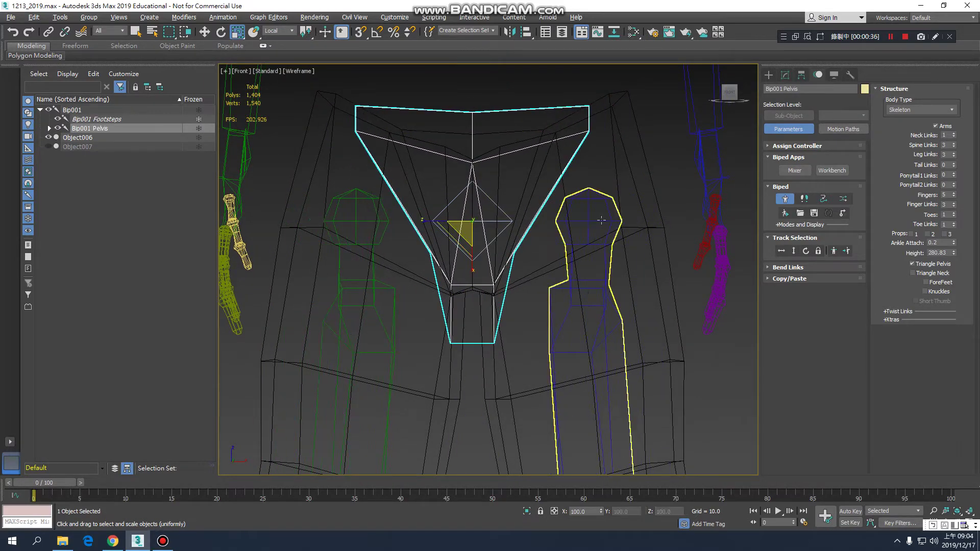
scroll(535, 234, down, 2)
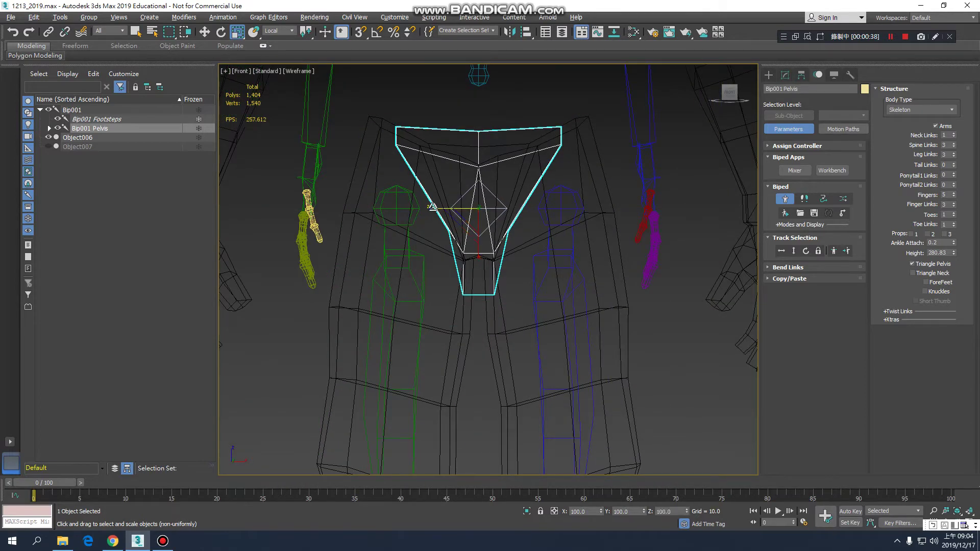
mouse_move(438, 210)
mouse_down()
mouse_move(422, 207)
mouse_move(442, 201)
mouse_up()
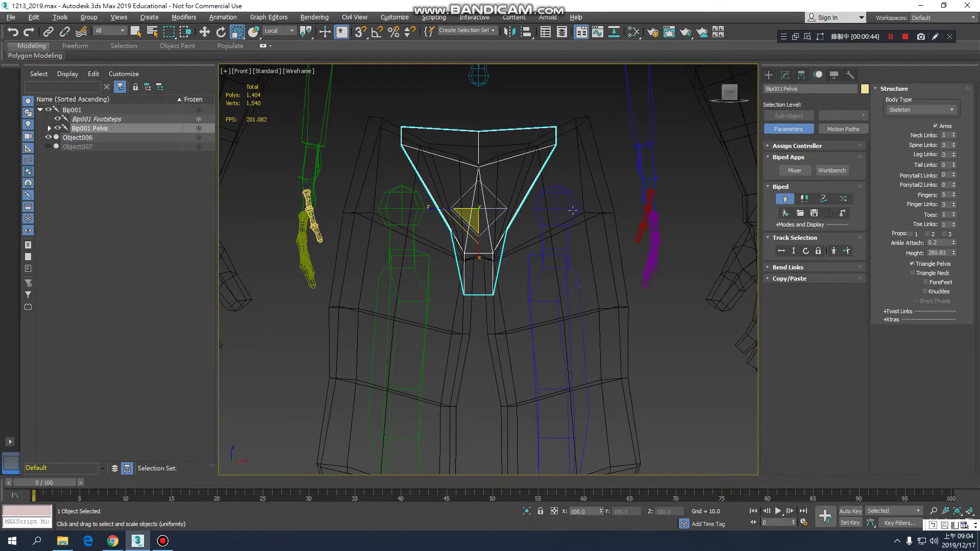
scroll(567, 221, down, 3)
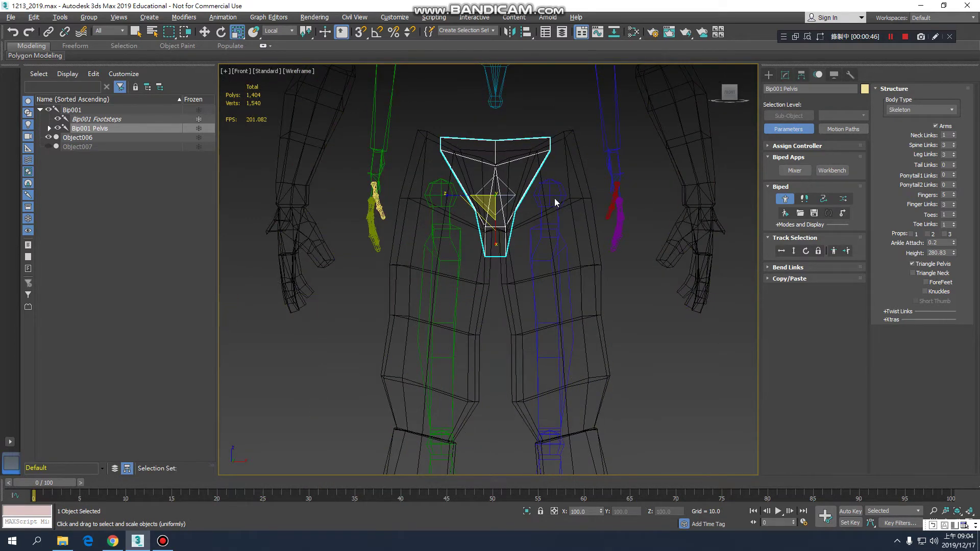
Step: Rotate the left thigh bone outward by about 4 degrees so the leg bones follow the mesh leg
click(563, 226)
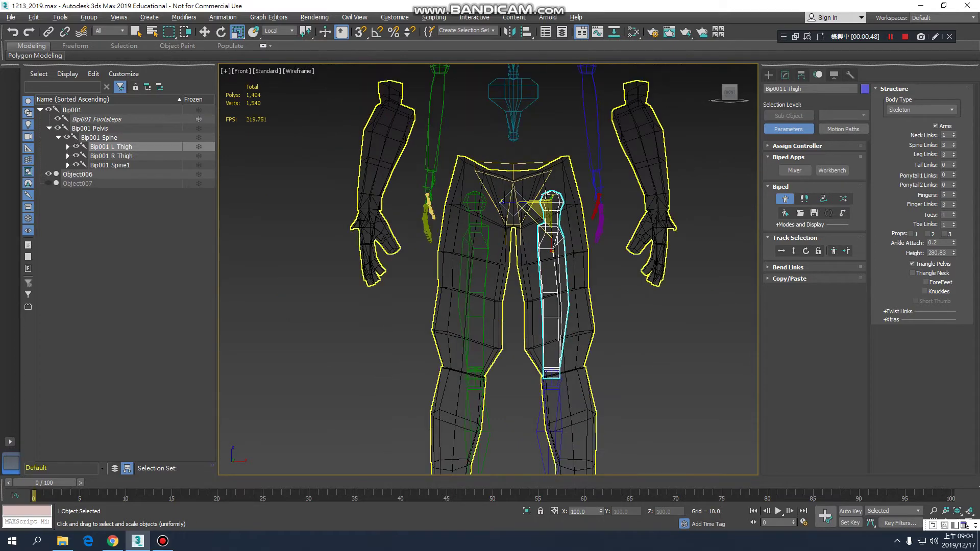
middle_drag(566, 228, 545, 240)
key(e)
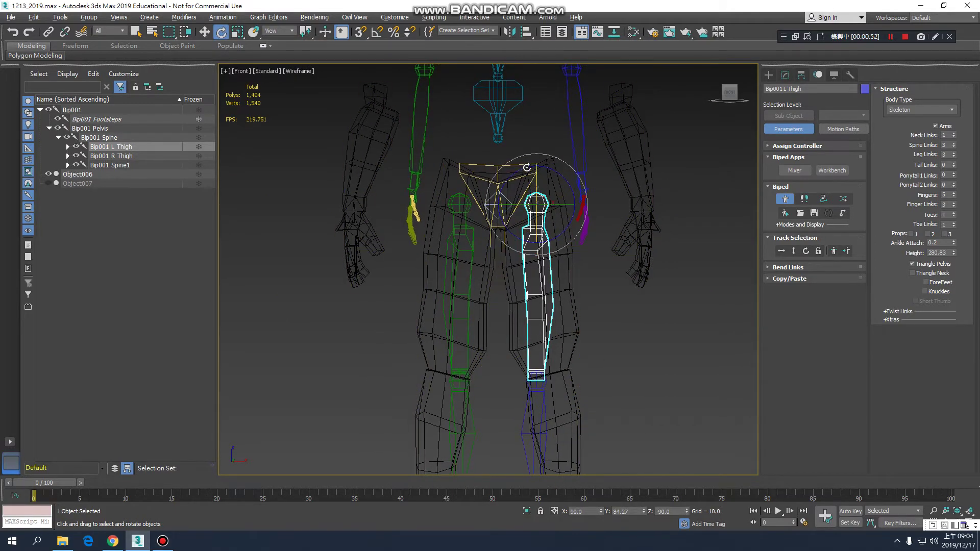
scroll(554, 199, up, 5)
drag(531, 232, 535, 228)
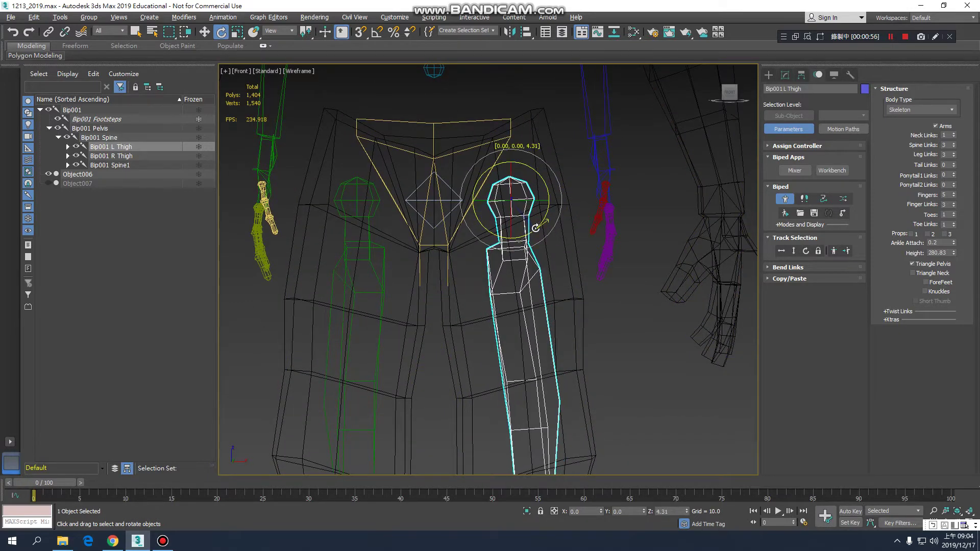
scroll(534, 193, down, 5)
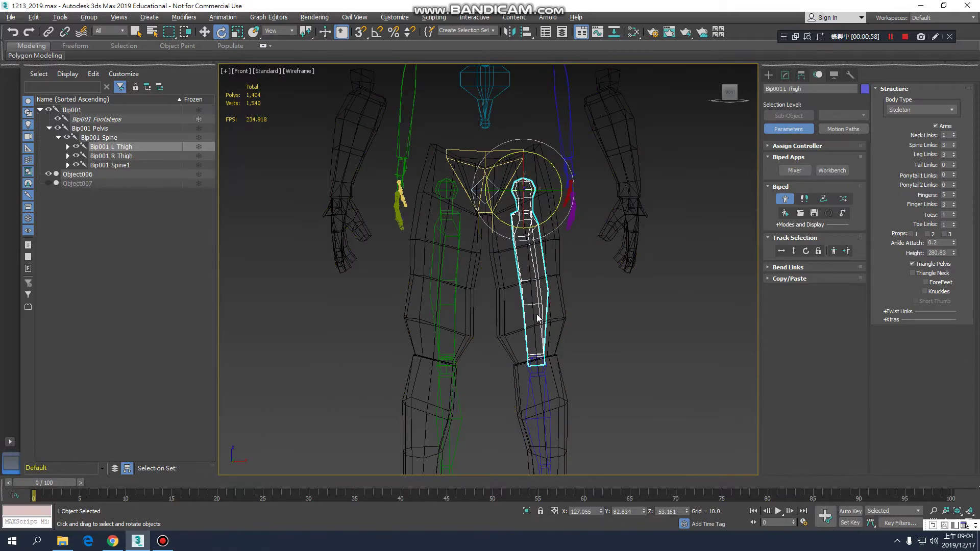
middle_drag(538, 339, 490, 202)
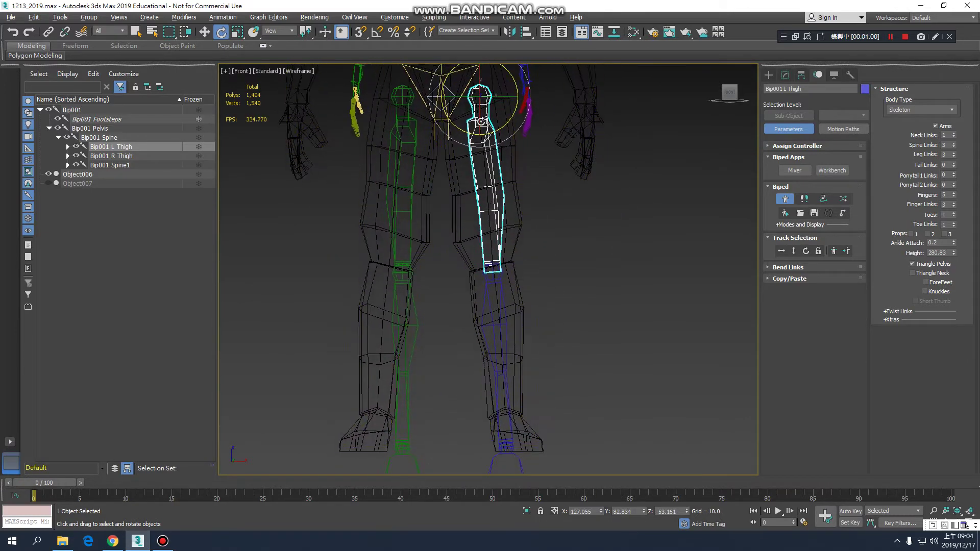
drag(493, 132, 494, 132)
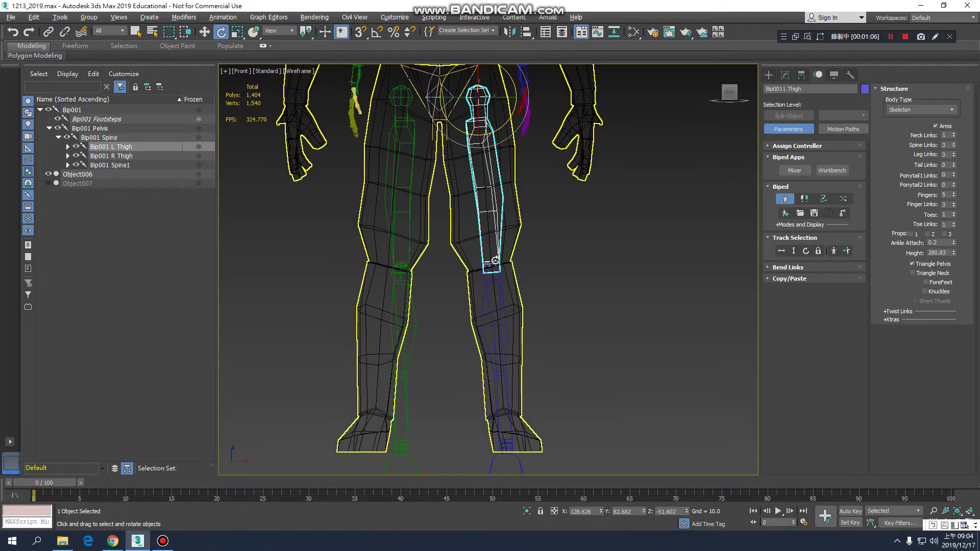
Step: Shorten the left thigh bone slightly along its length to bring its lower end up toward the mesh knee
click(496, 278)
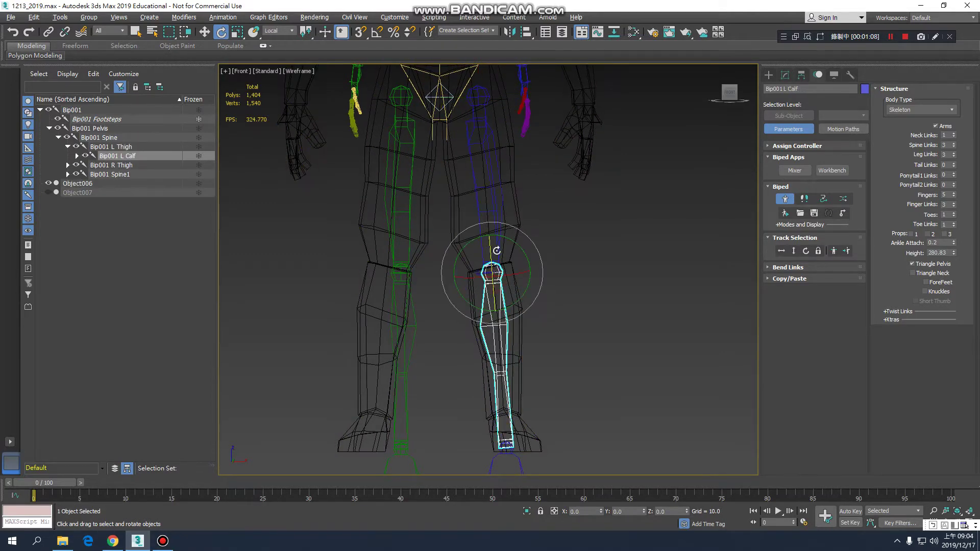
click(495, 193)
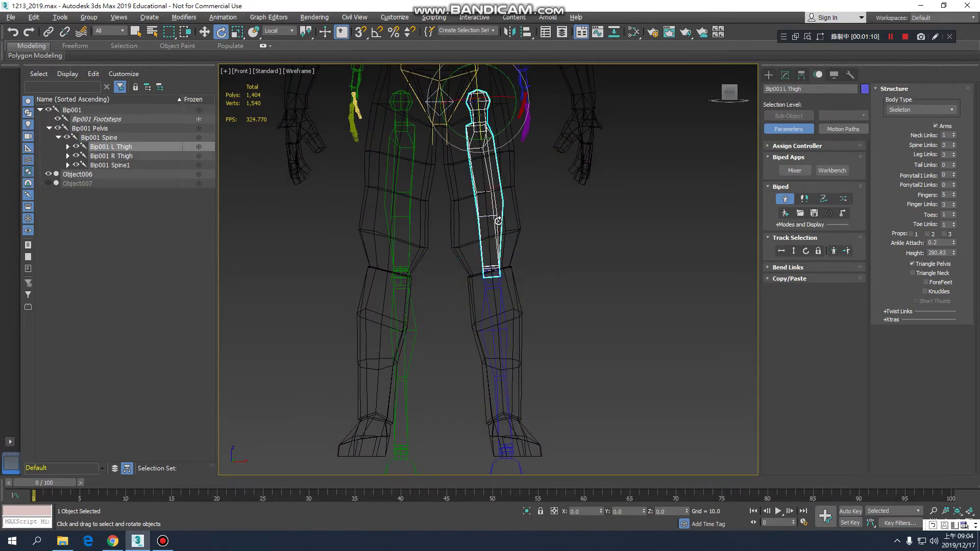
scroll(496, 214, up, 4)
key(r)
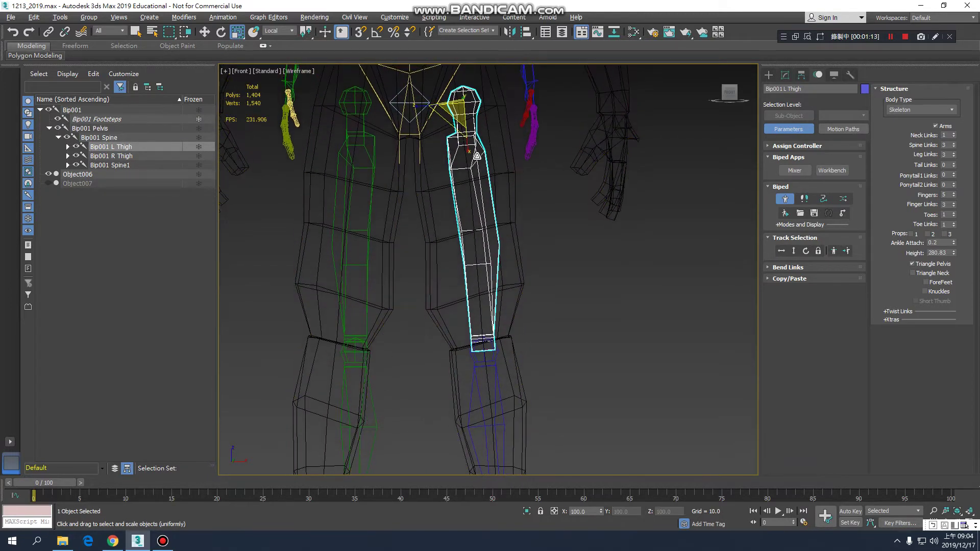
drag(468, 148, 468, 149)
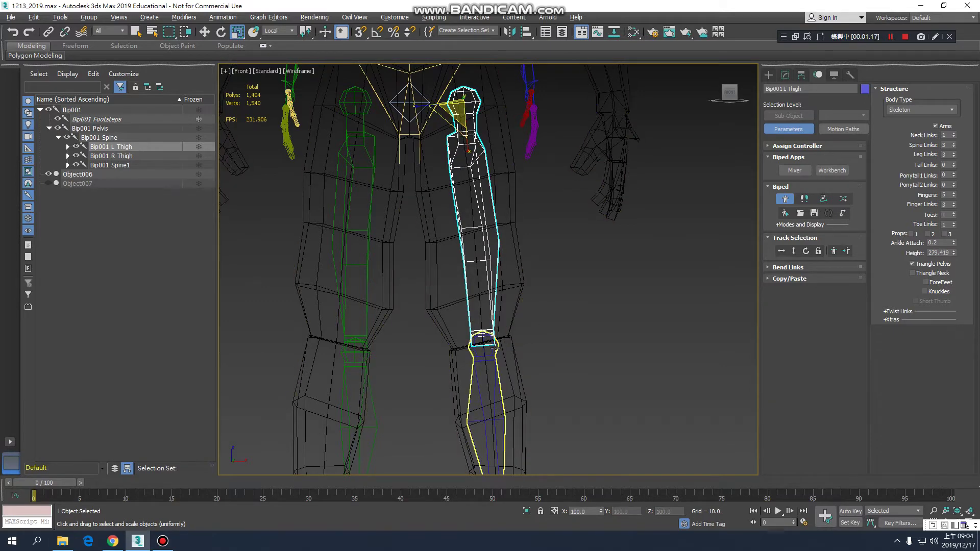
Step: Check the left calf's joint at the mesh knee and shorten the left thigh bone a little more to match it
click(495, 346)
scroll(493, 353, up, 4)
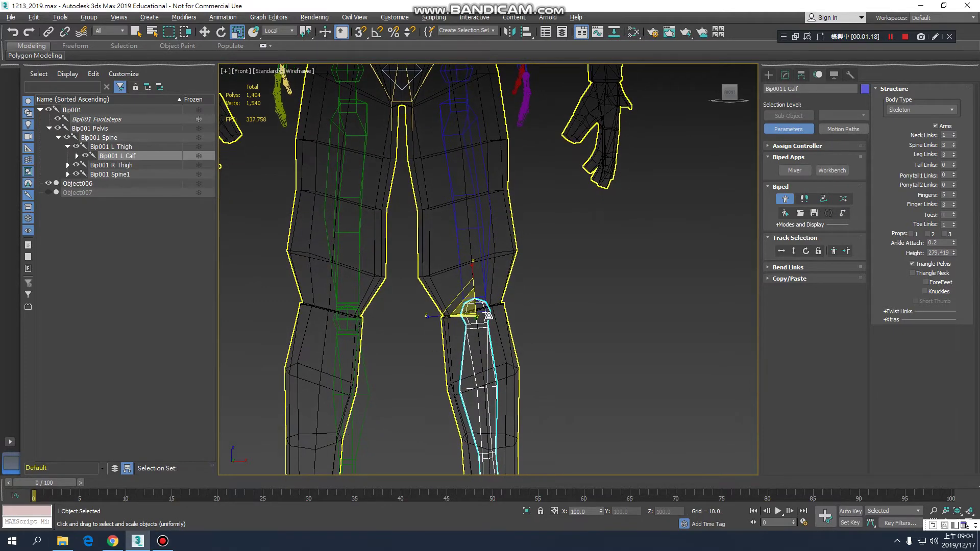
key(w)
scroll(458, 304, up, 2)
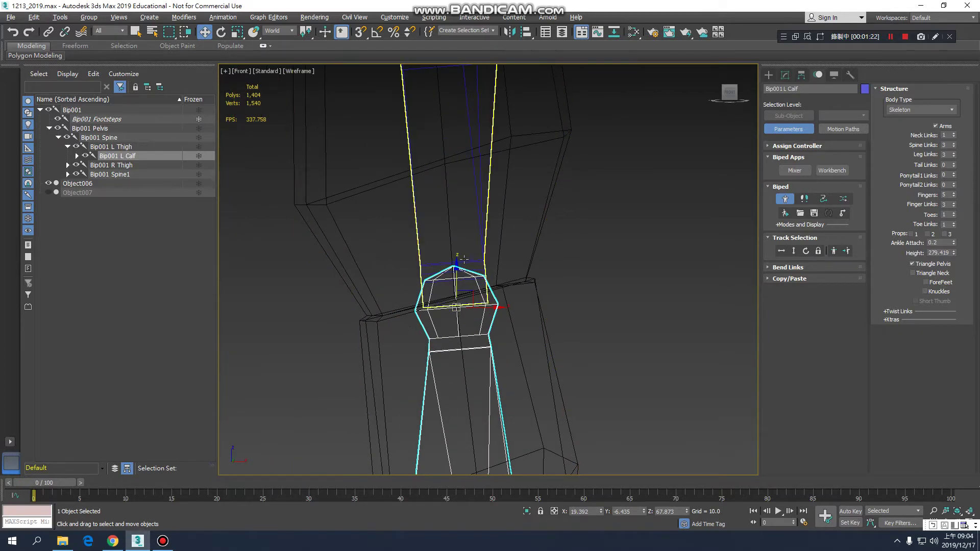
click(481, 237)
scroll(485, 229, down, 5)
key(r)
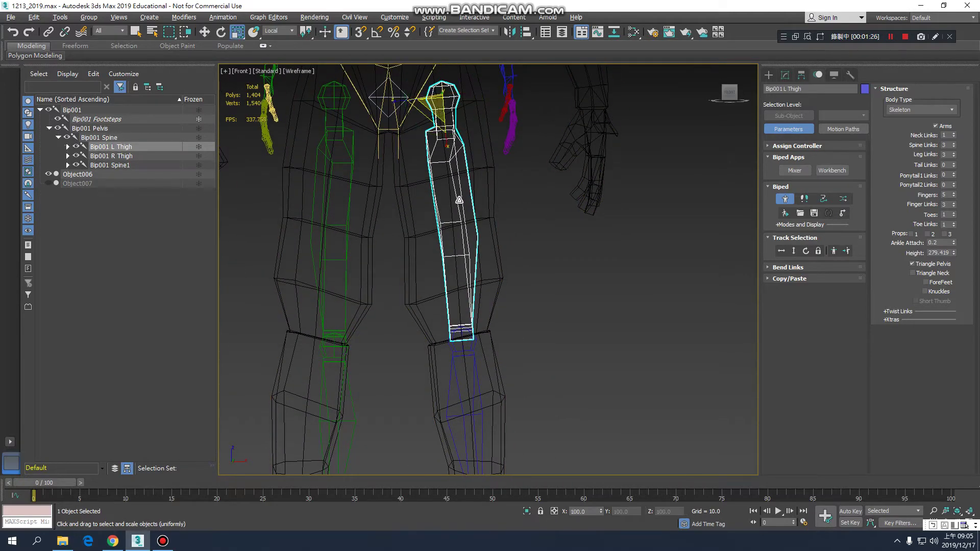
middle_drag(459, 199, 459, 209)
drag(448, 154, 448, 151)
Step: Shorten the left calf bone along its length so its lower end sits at the mesh ankle
middle_drag(502, 328, 502, 299)
scroll(501, 299, up, 4)
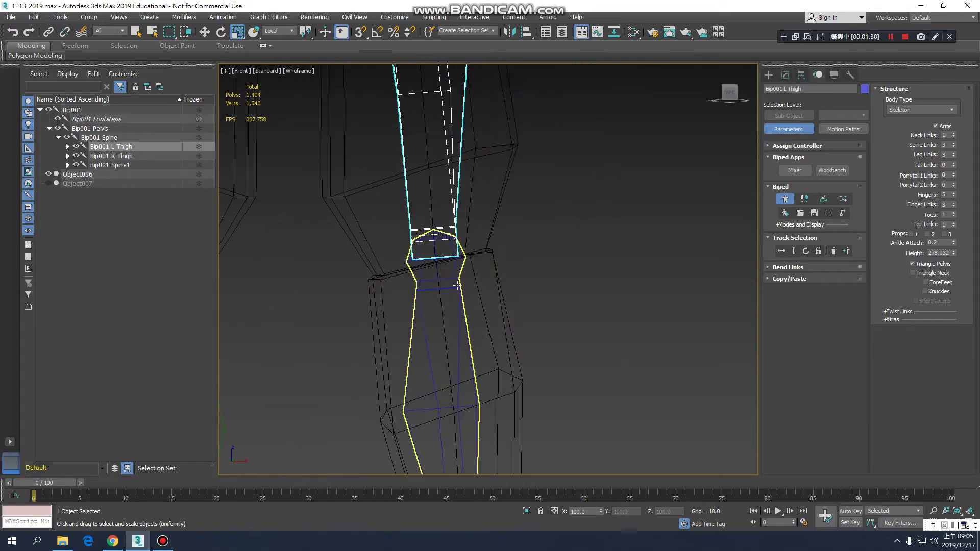
click(455, 269)
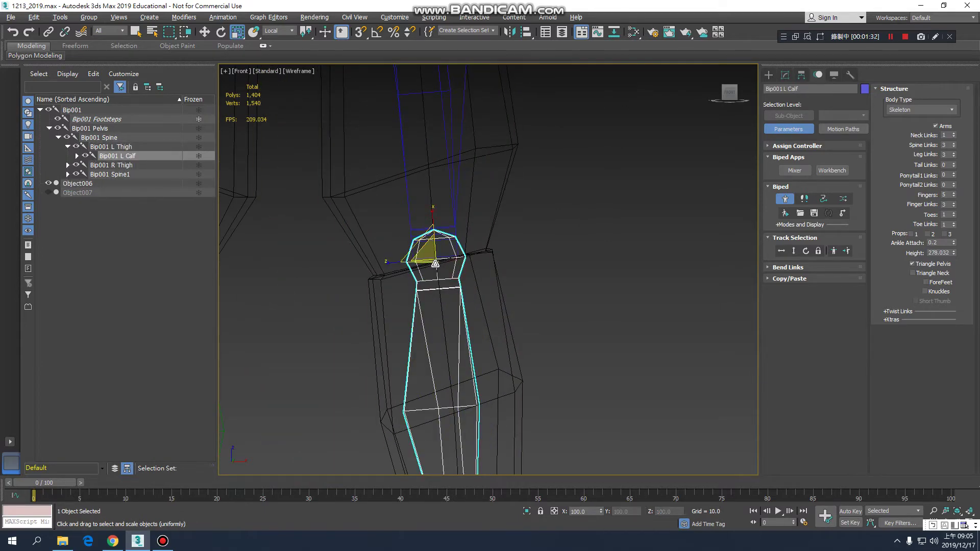
scroll(479, 321, down, 4)
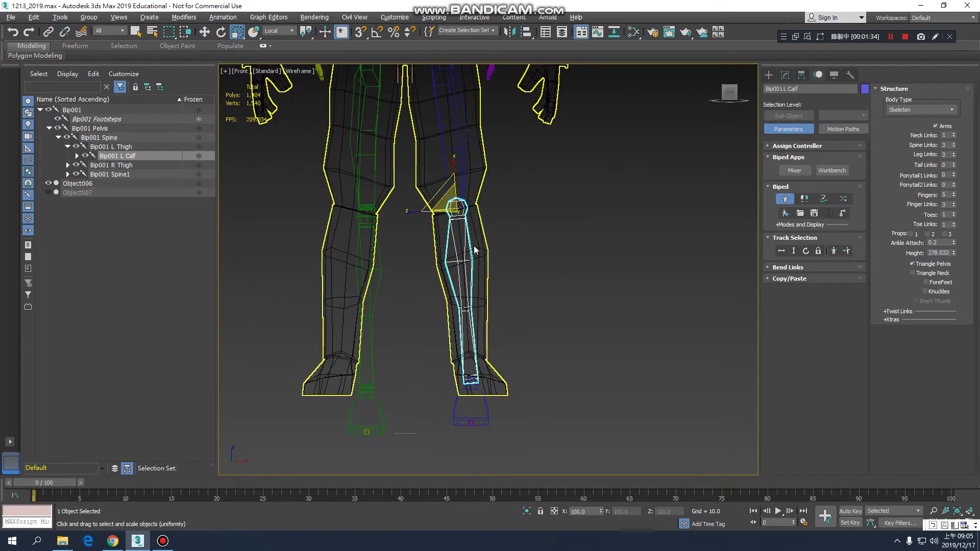
middle_drag(482, 345, 483, 381)
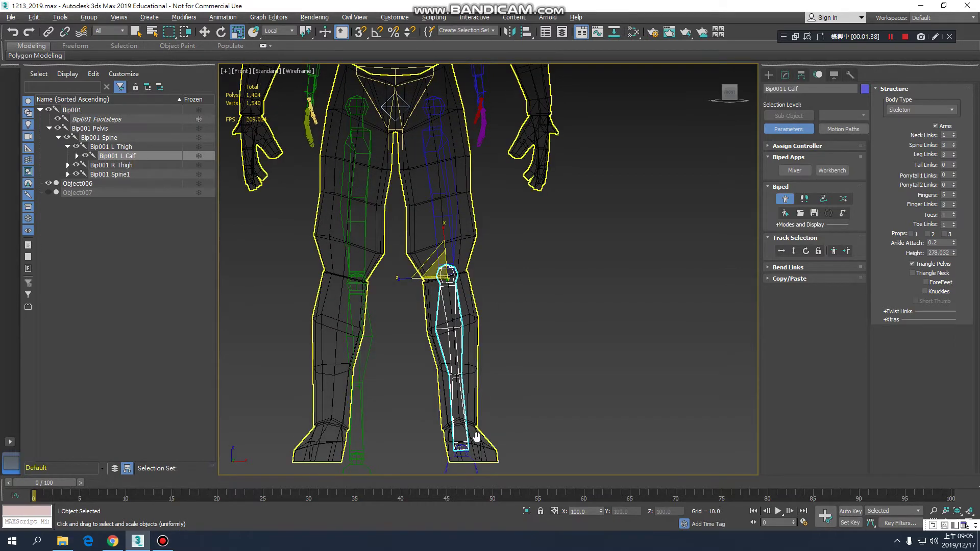
middle_drag(478, 451, 456, 353)
scroll(449, 353, up, 4)
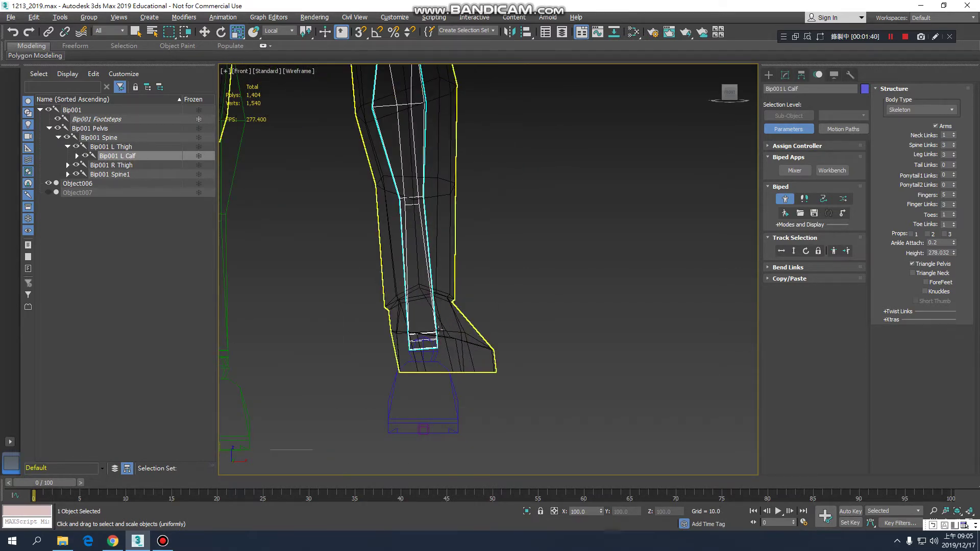
scroll(436, 290, down, 4)
key(e)
key(r)
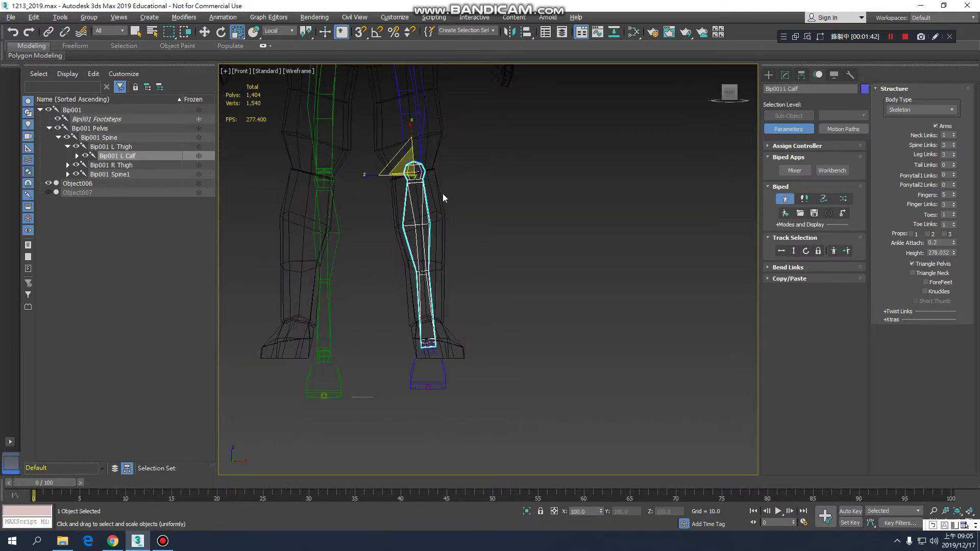
drag(410, 130, 411, 134)
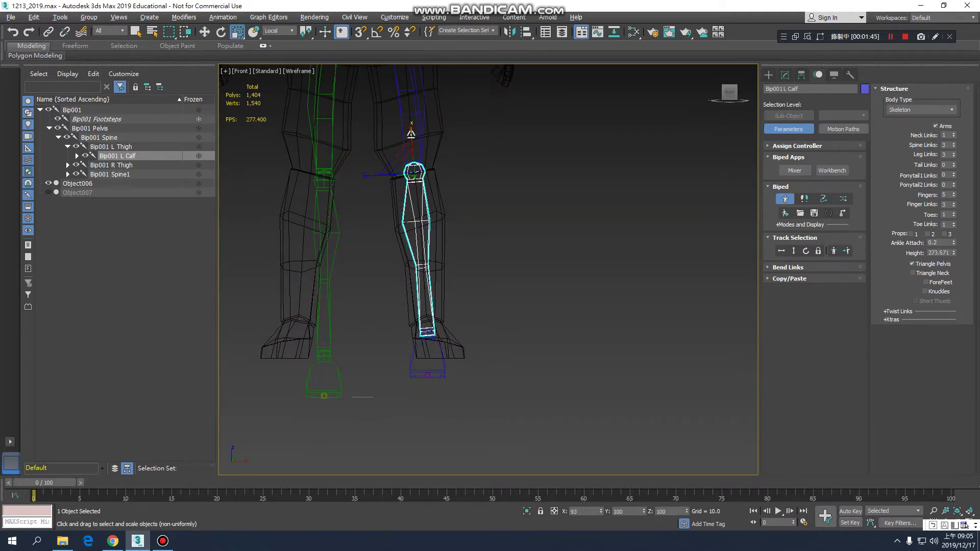
key(r)
scroll(434, 342, up, 5)
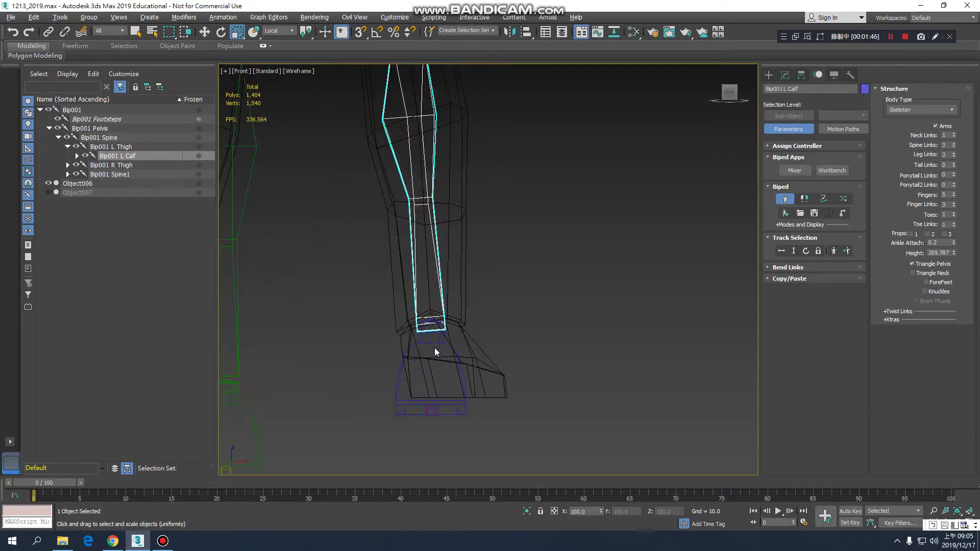
Step: Rotate the left thigh bone slightly outward so the left leg bones run down the middle of the mesh leg
click(438, 336)
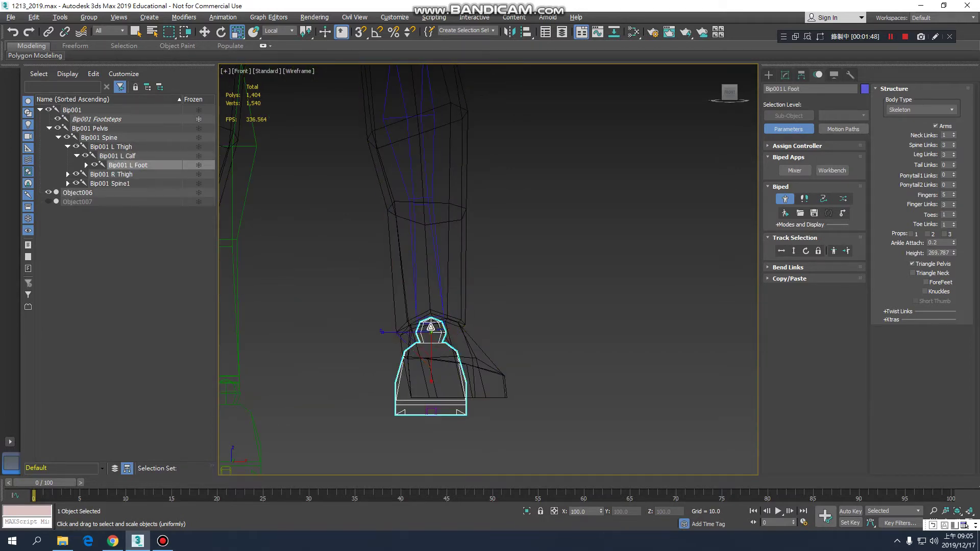
key(r)
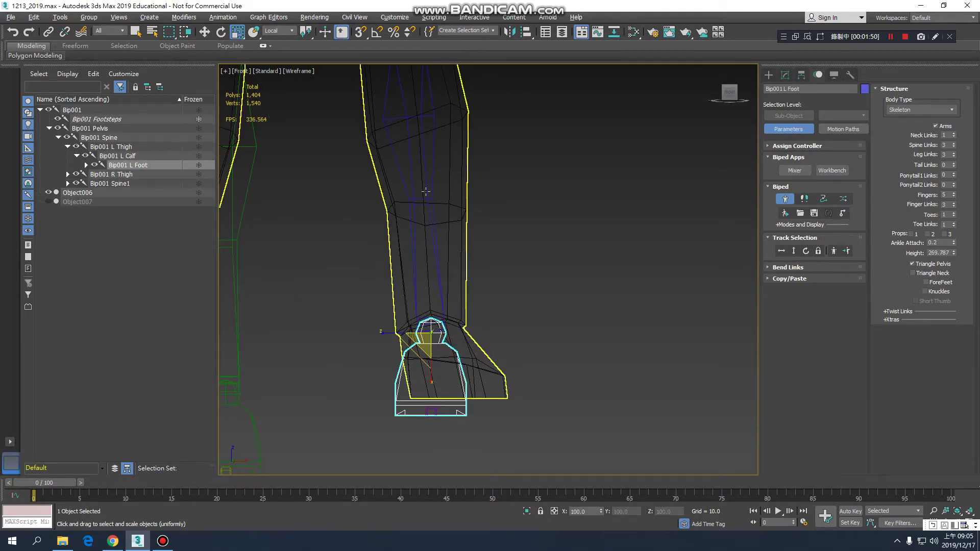
scroll(425, 190, down, 4)
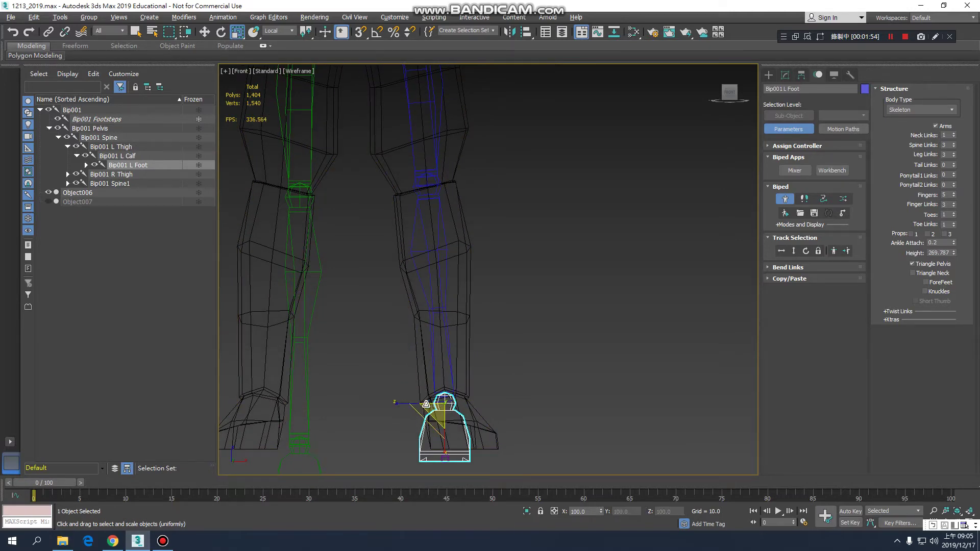
scroll(427, 320, down, 2)
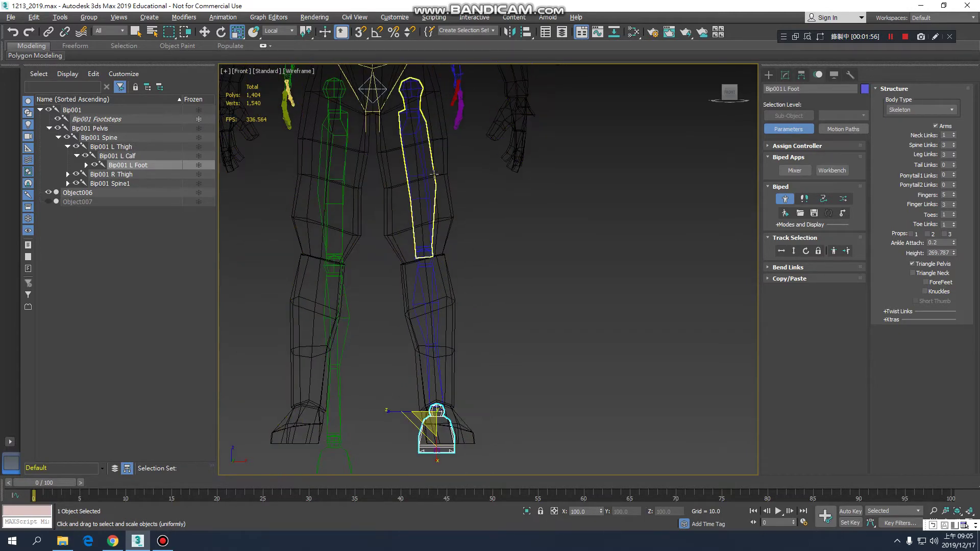
click(424, 164)
key(e)
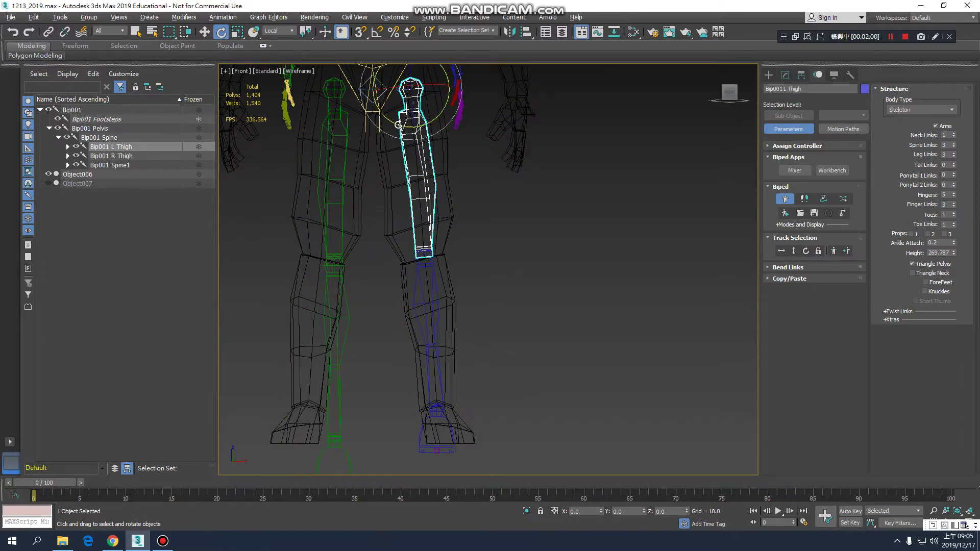
drag(398, 124, 398, 123)
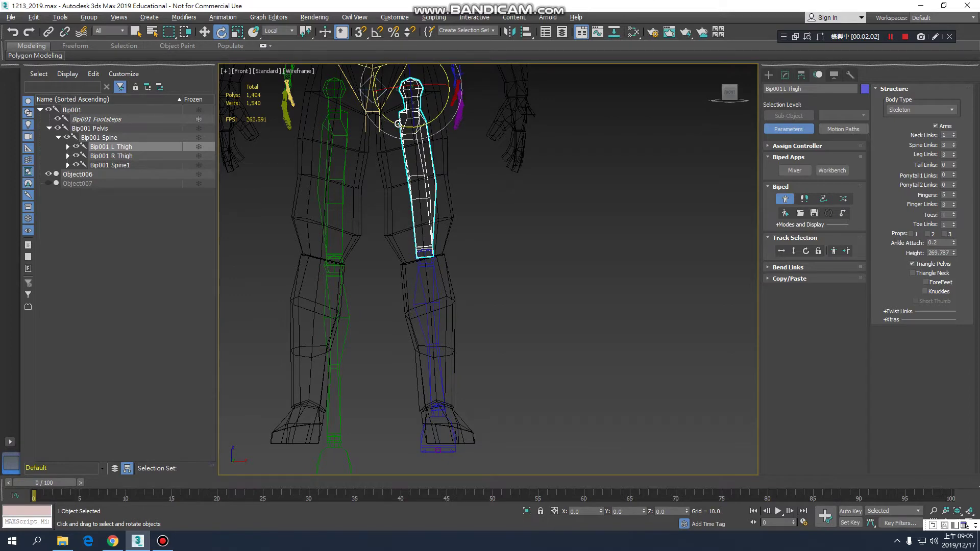
Step: Scale the left calf bone to 96% along its length to raise its lower end to the mesh ankle
click(442, 413)
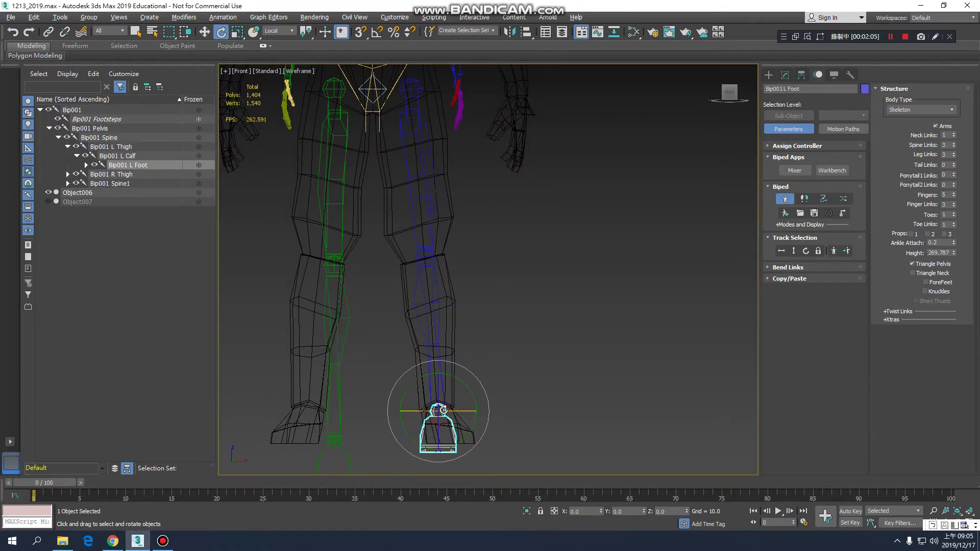
click(433, 264)
key(w)
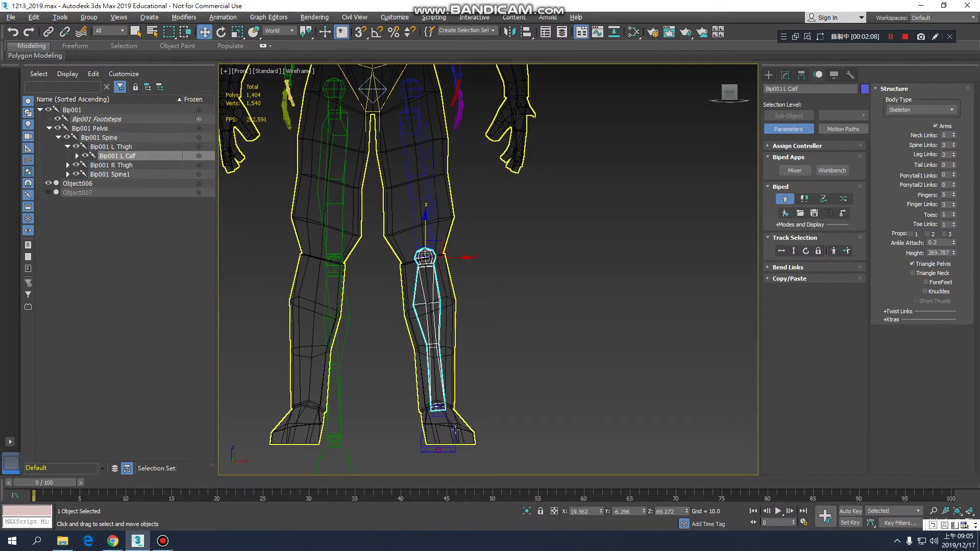
scroll(442, 394, up, 2)
key(r)
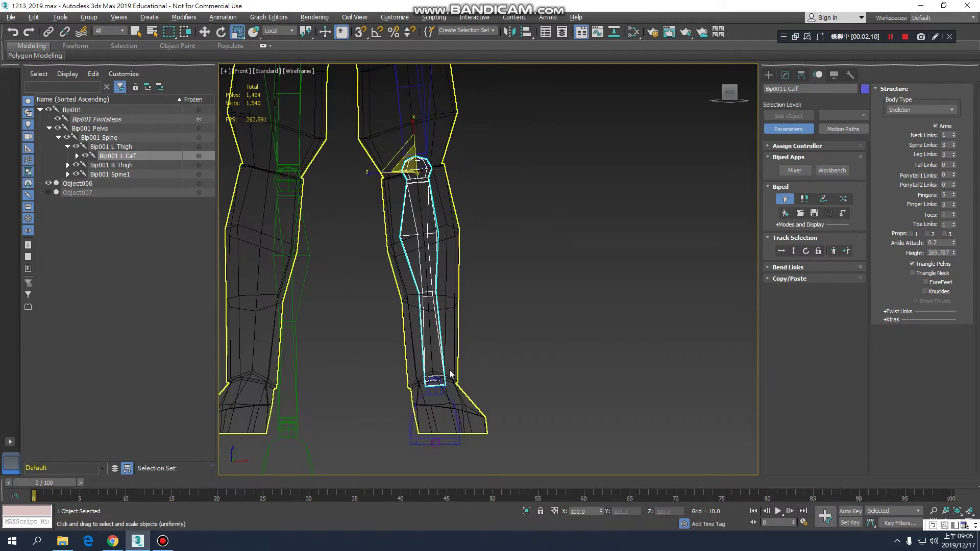
drag(413, 125, 414, 126)
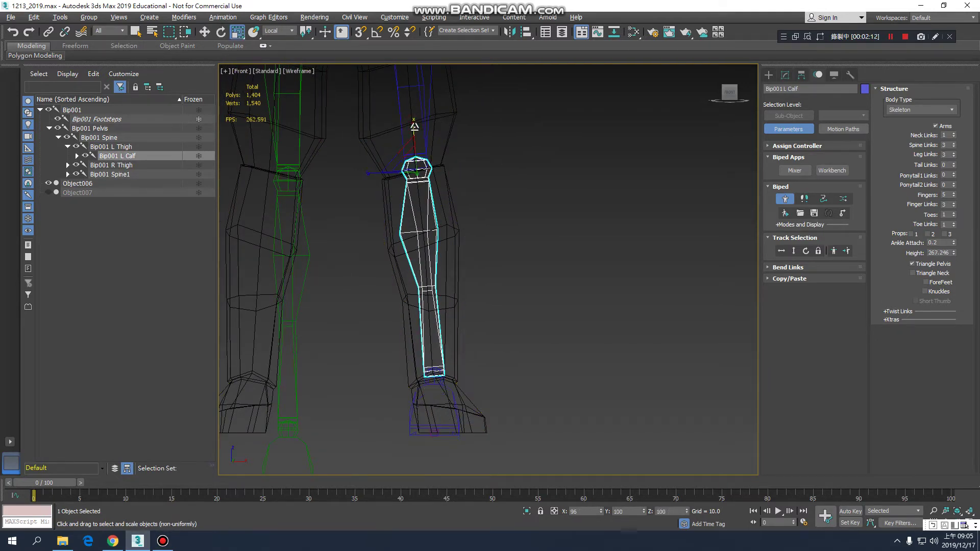
scroll(434, 364, up, 4)
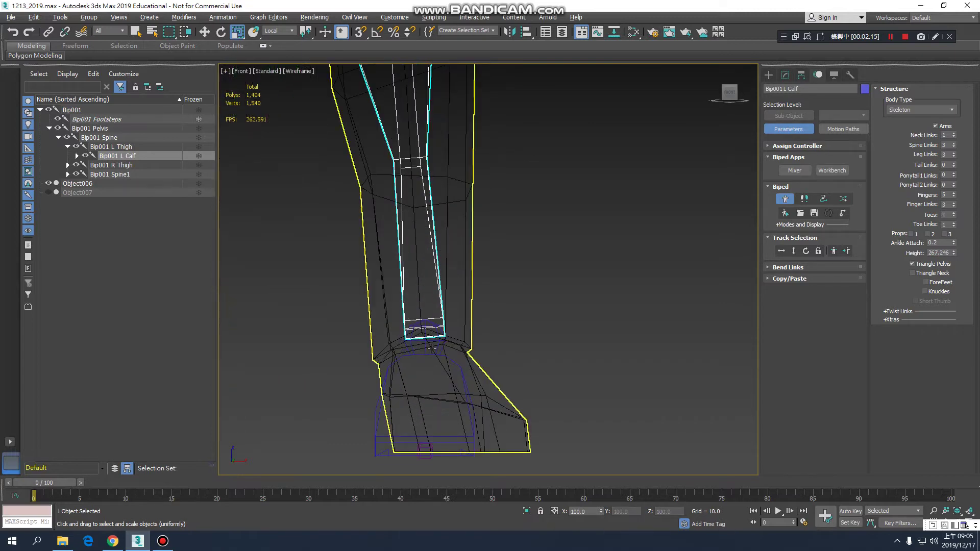
Step: Examine how the left foot bone and the whole left leg line up with the mesh from hip to sole
click(430, 354)
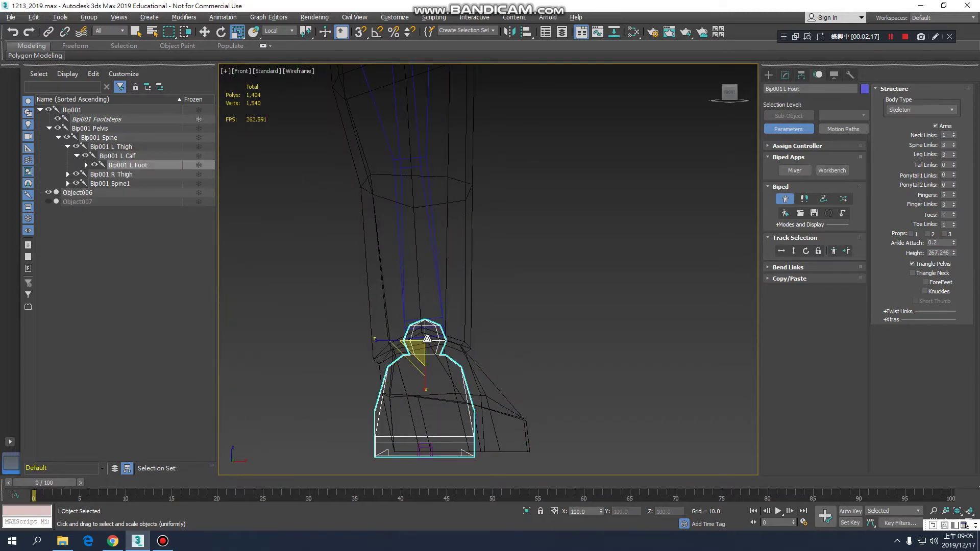
scroll(434, 369, down, 2)
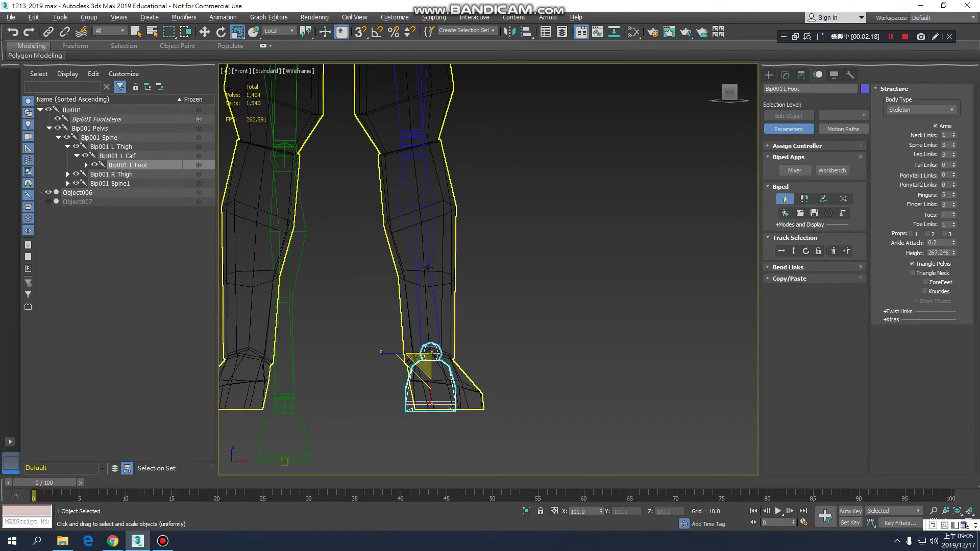
scroll(447, 390, down, 1)
middle_drag(439, 284, 441, 288)
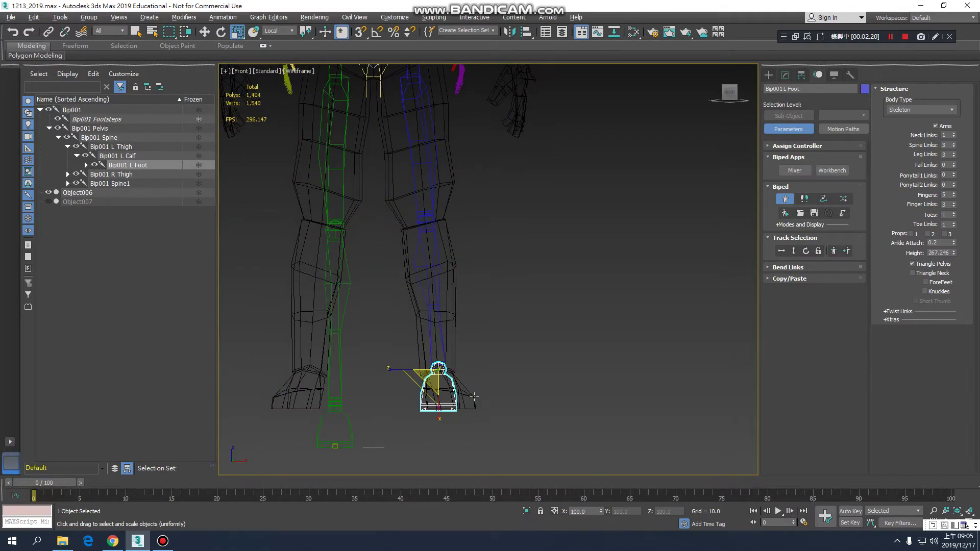
middle_drag(448, 250, 452, 295)
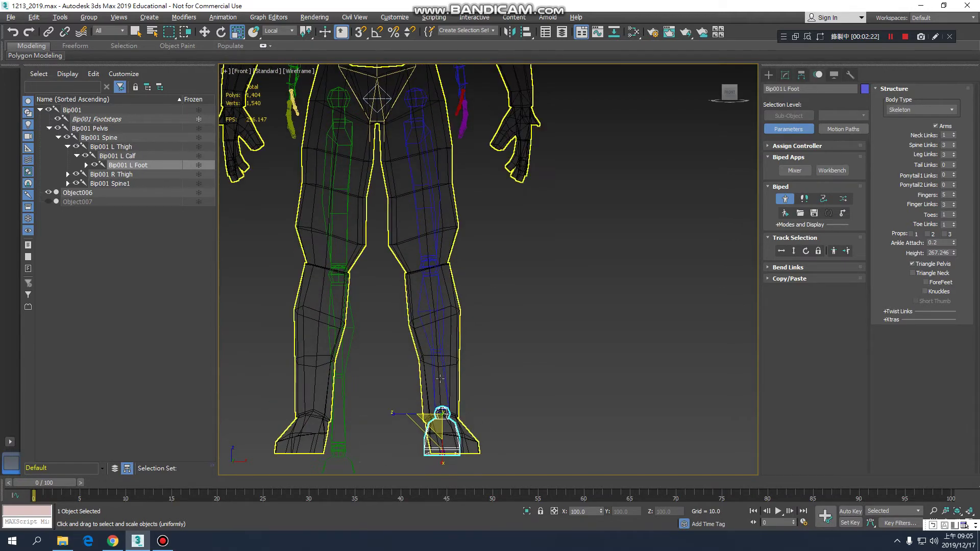
middle_drag(452, 421, 453, 413)
middle_drag(447, 250, 449, 327)
middle_drag(448, 442, 447, 325)
Step: Move the whole biped by its center of mass along Y to about -5.3, toward the middle of the body in side view
alt+middle_drag(480, 235, 471, 199)
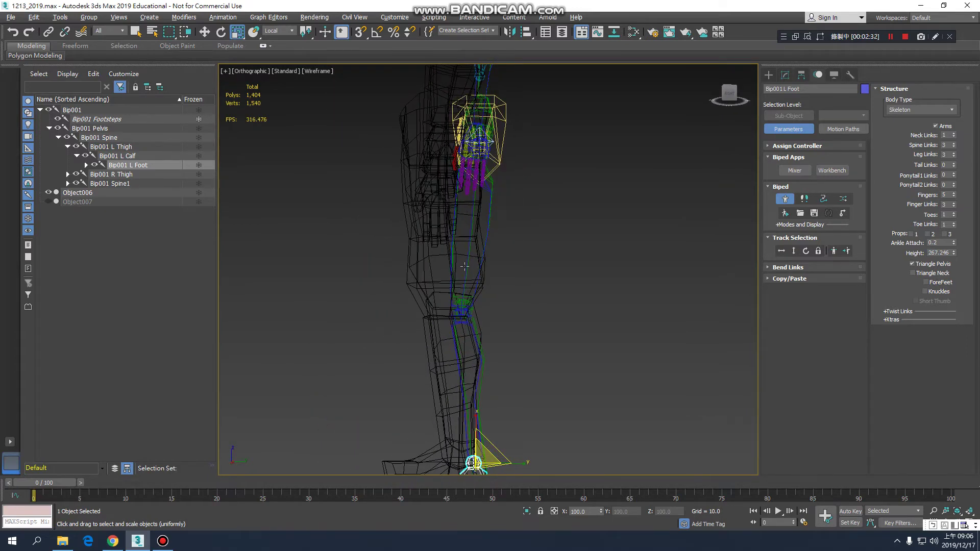
alt+middle_drag(467, 386, 495, 425)
click(780, 251)
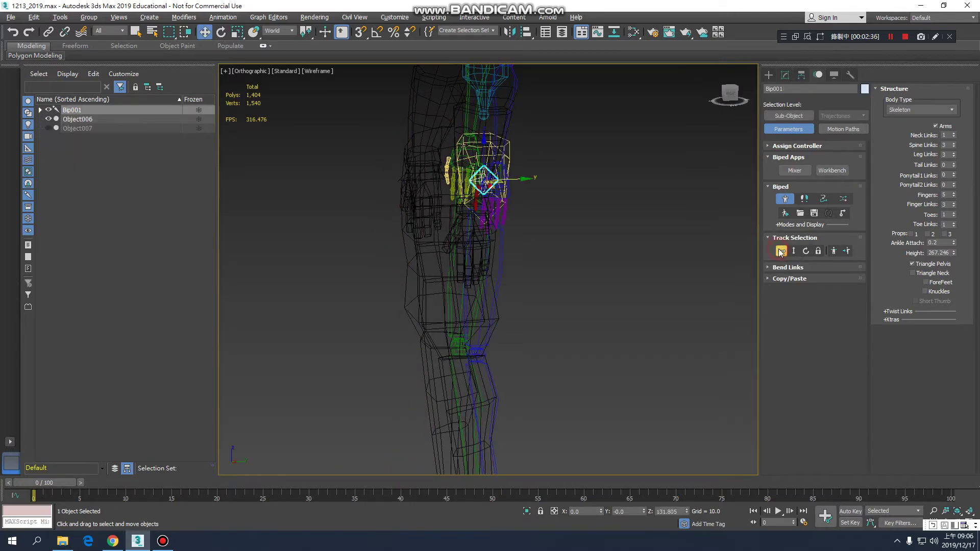
middle_drag(552, 213, 560, 239)
alt+middle_drag(560, 238, 545, 258)
drag(535, 227, 524, 229)
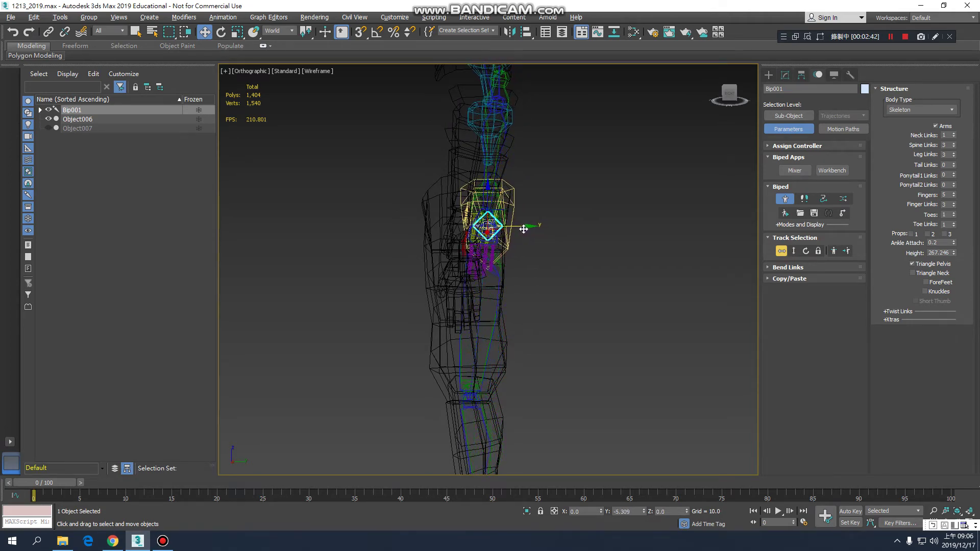
Step: Shift the biped's center of mass further along Y to about -12.6, checking the pelvis against the shaded hips
alt+middle_drag(528, 239, 499, 248)
middle_drag(499, 248, 483, 266)
scroll(501, 291, up, 3)
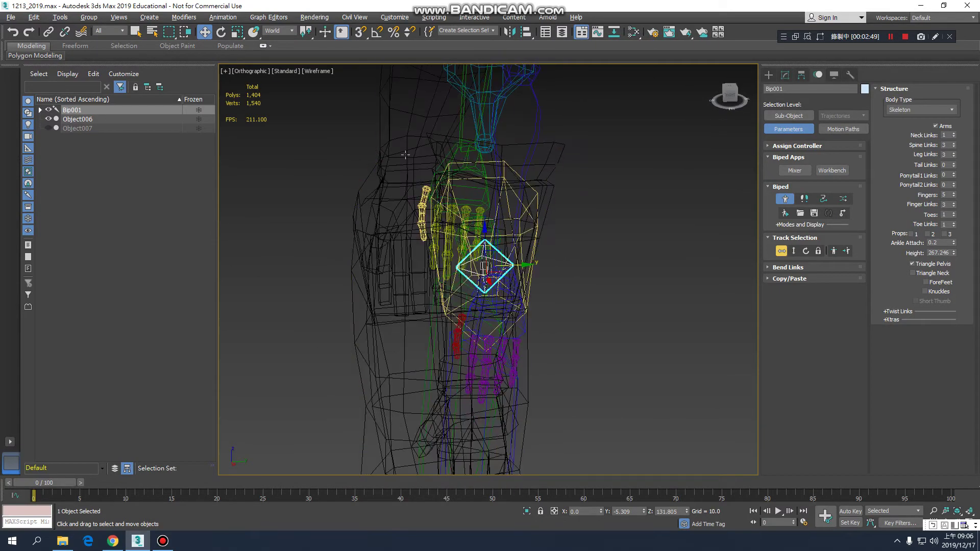
middle_drag(460, 320, 536, 229)
key(F3)
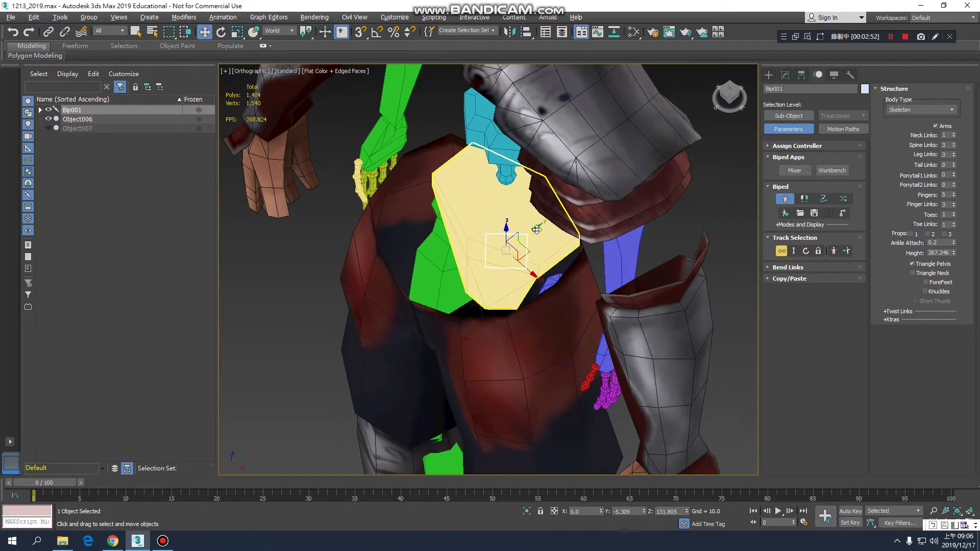
drag(536, 228, 503, 257)
alt+middle_drag(502, 256, 514, 280)
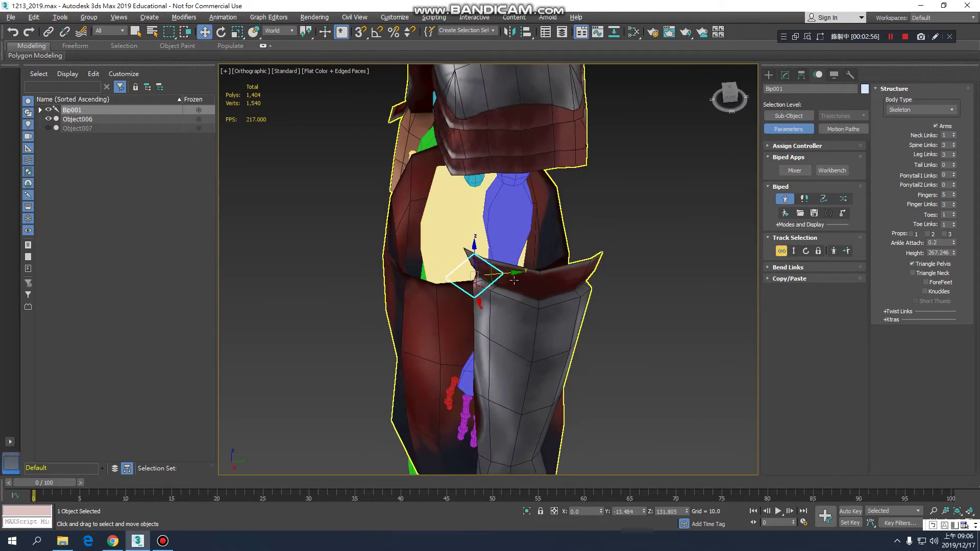
drag(511, 272, 515, 273)
alt+middle_drag(492, 293, 563, 307)
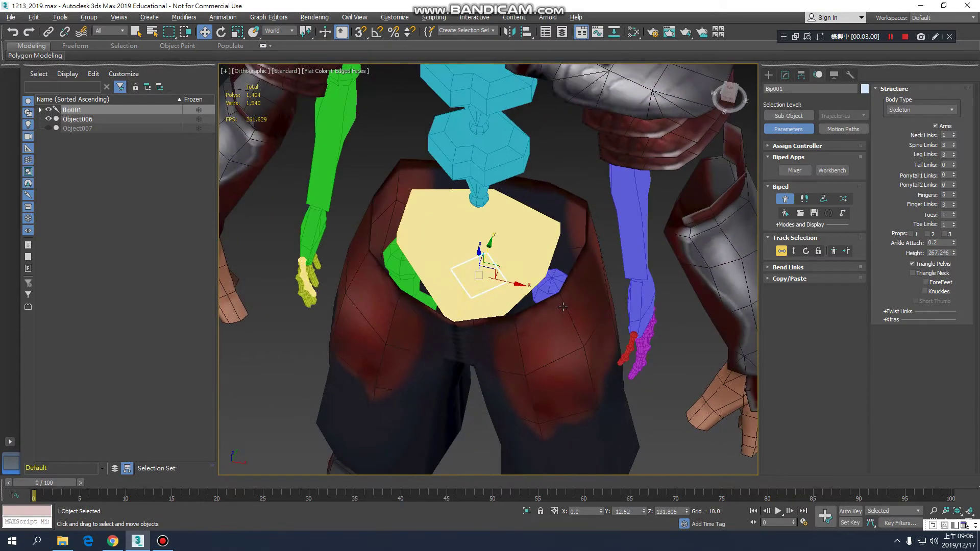
Step: Scale the pelvis bone to 167% along its local Y axis so it fills the depth of the mesh hips
click(535, 220)
alt+middle_drag(534, 220, 445, 320)
key(r)
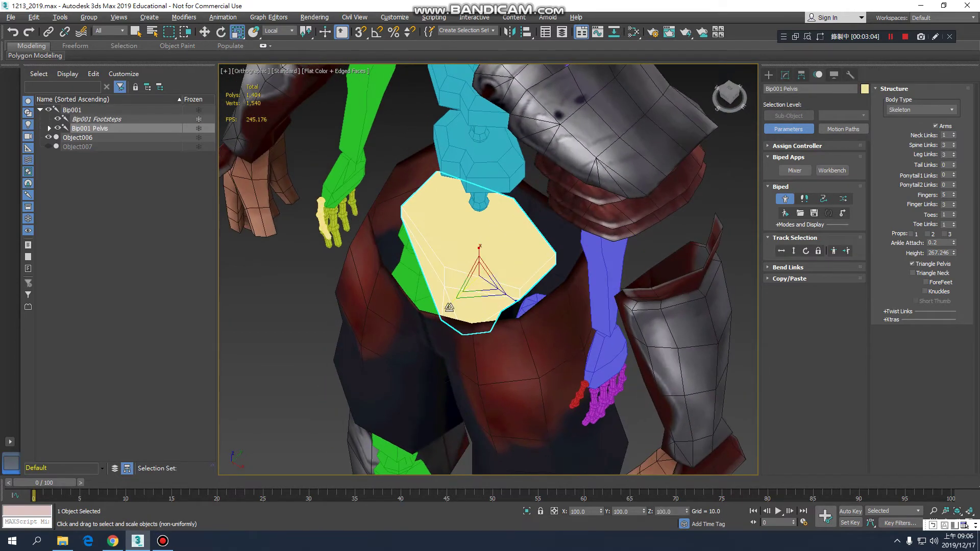
drag(449, 307, 436, 326)
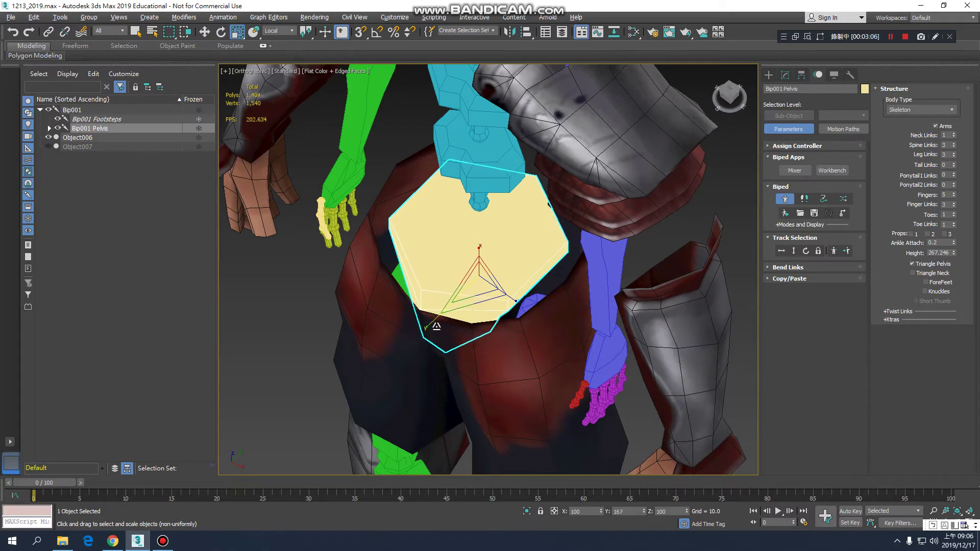
alt+middle_drag(440, 325, 516, 305)
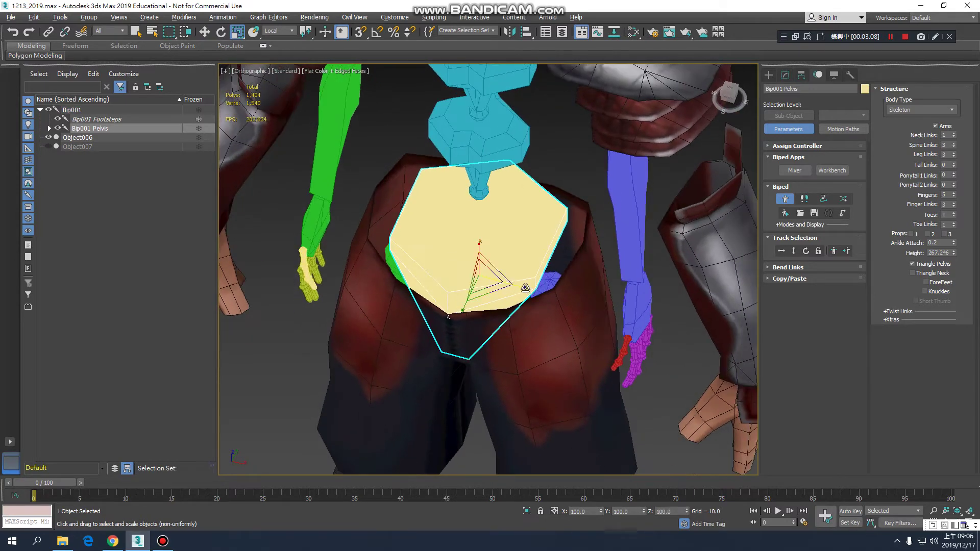
scroll(525, 287, down, 5)
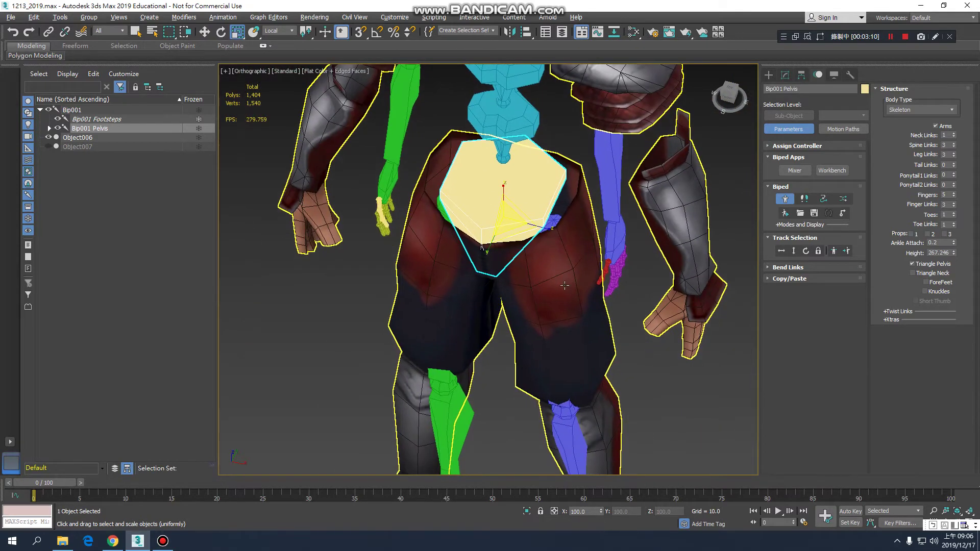
key(F3)
drag(560, 242, 560, 247)
key(ctrl+z)
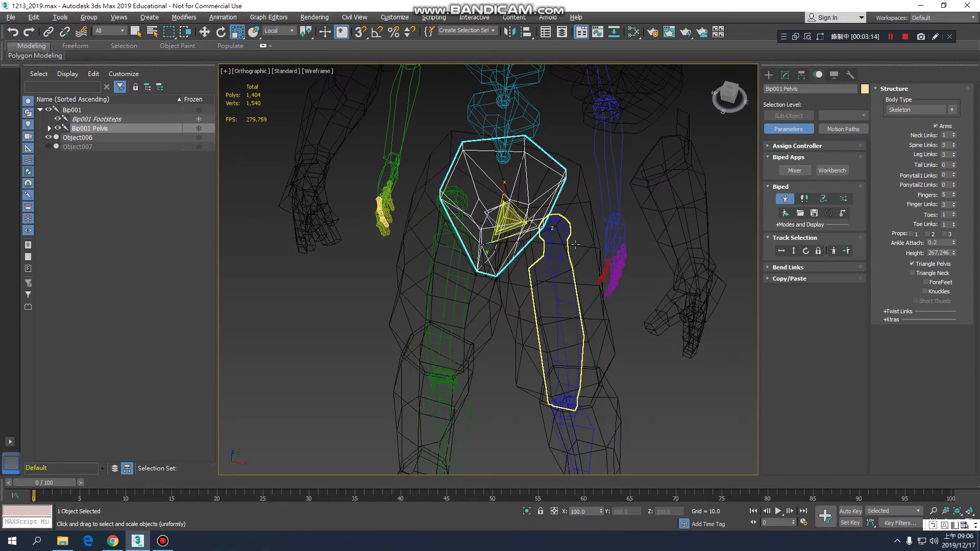
Step: Rotate the left thigh bone backward about its local Z by about 3.35 degrees to bring the knee joint inside the mesh
middle_drag(584, 300, 580, 289)
key(F3)
alt+middle_drag(611, 354, 499, 287)
key(F3)
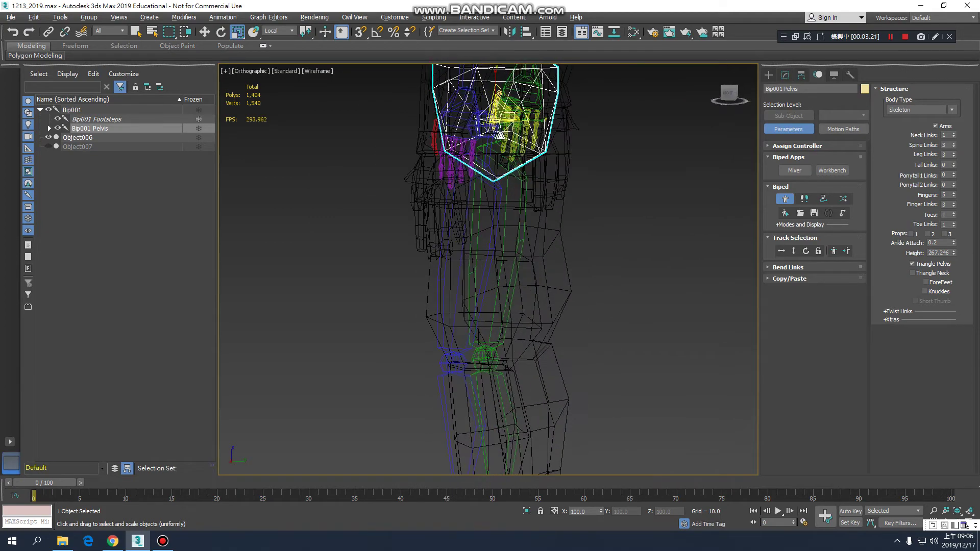
alt+middle_drag(458, 354, 528, 320)
click(527, 352)
scroll(533, 312, up, 2)
key(F3)
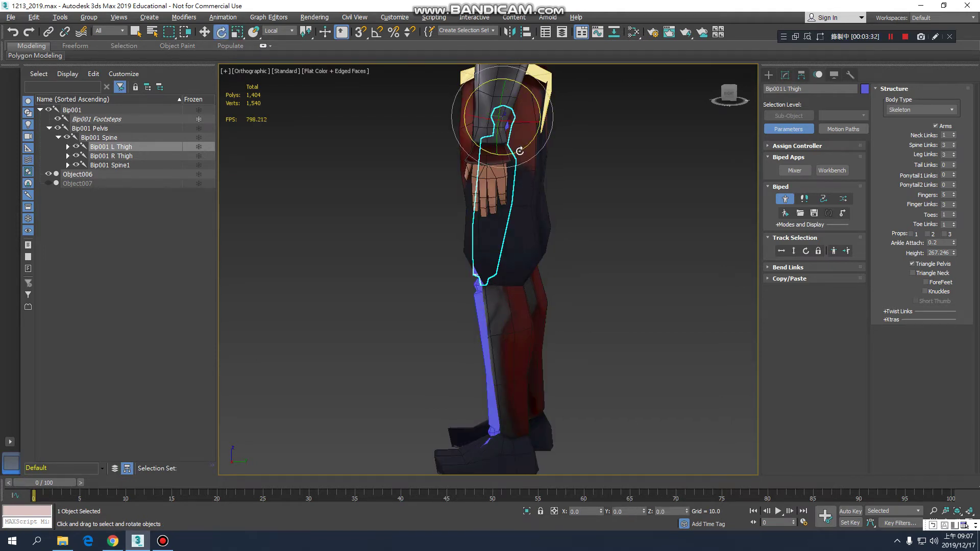
drag(519, 151, 521, 150)
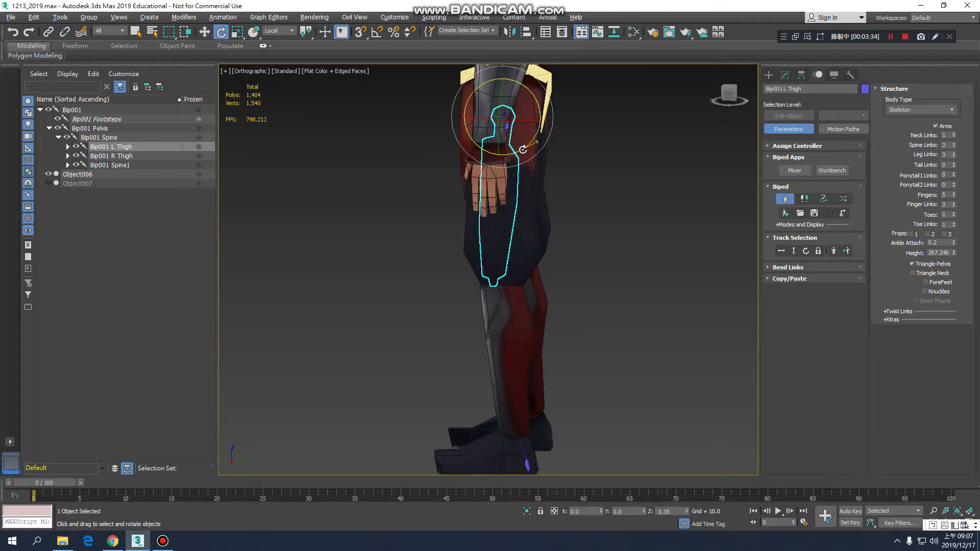
Step: Inspect the left knee joint and lower leg against the mesh from the side in wireframe and shaded display
middle_drag(504, 300, 504, 289)
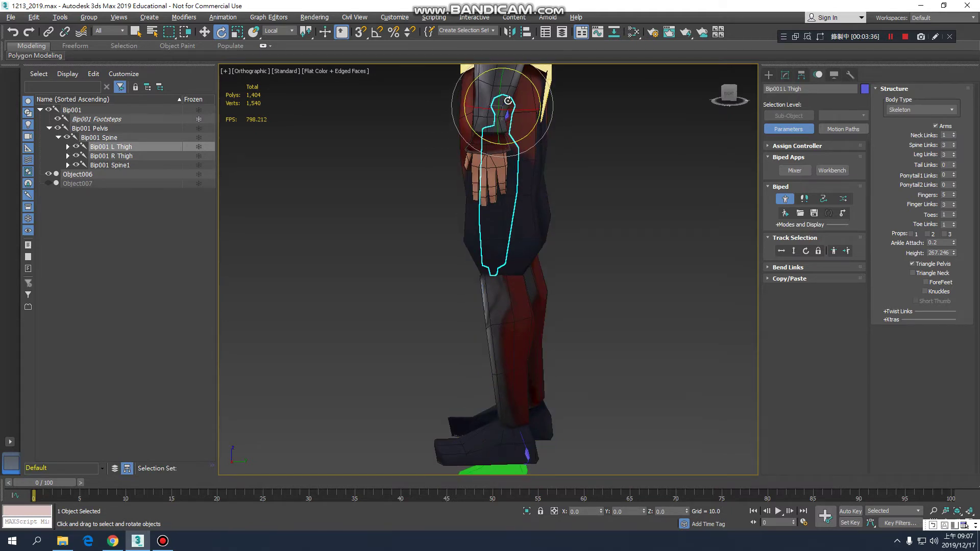
scroll(482, 274, up, 5)
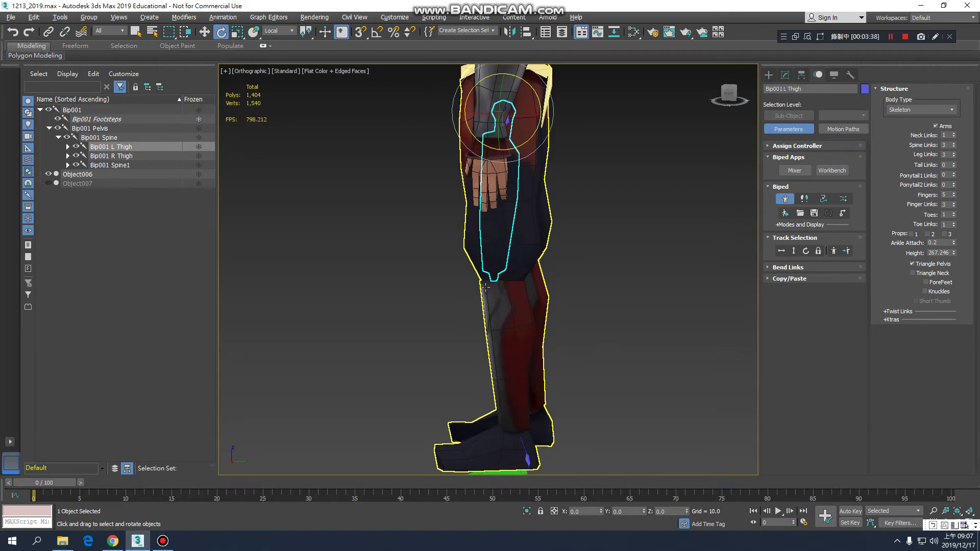
key(F3)
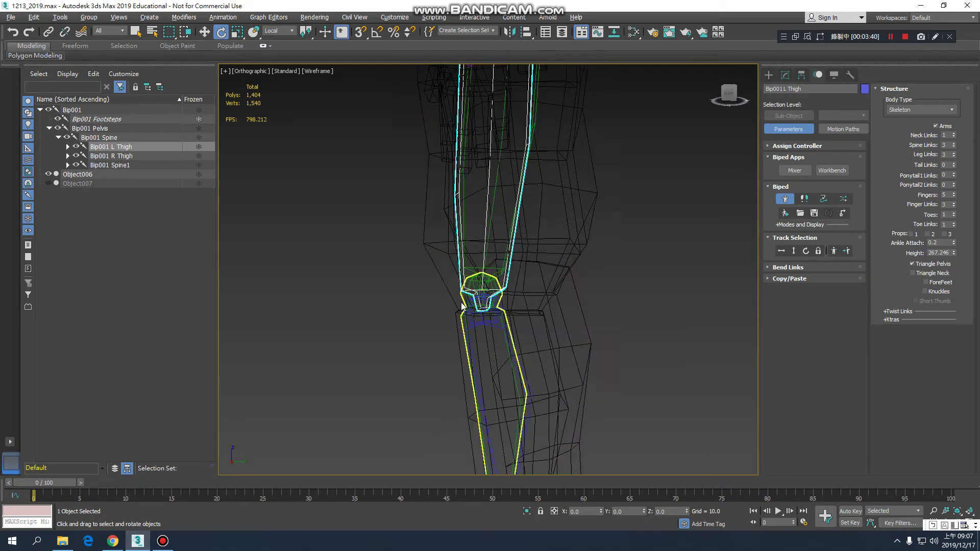
scroll(462, 306, down, 6)
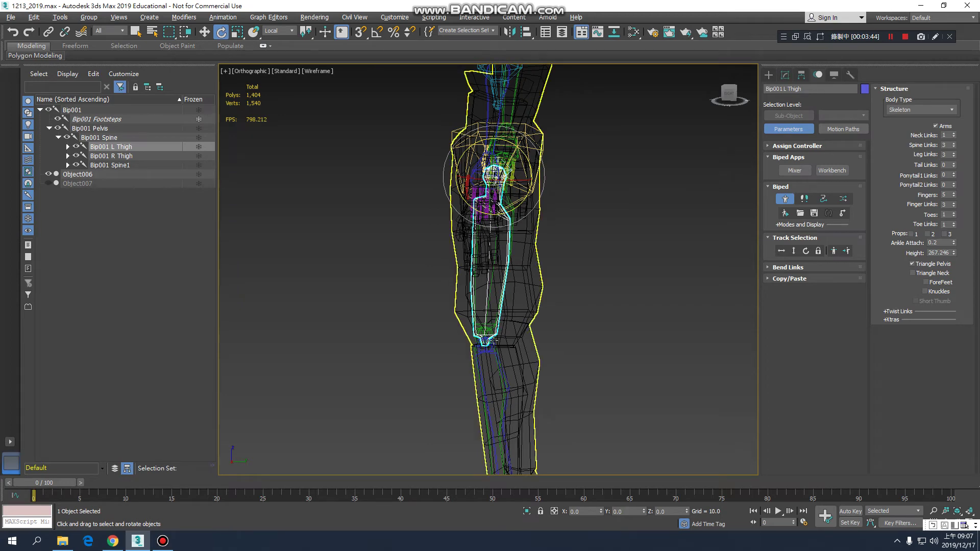
key(F3)
middle_drag(484, 340, 488, 224)
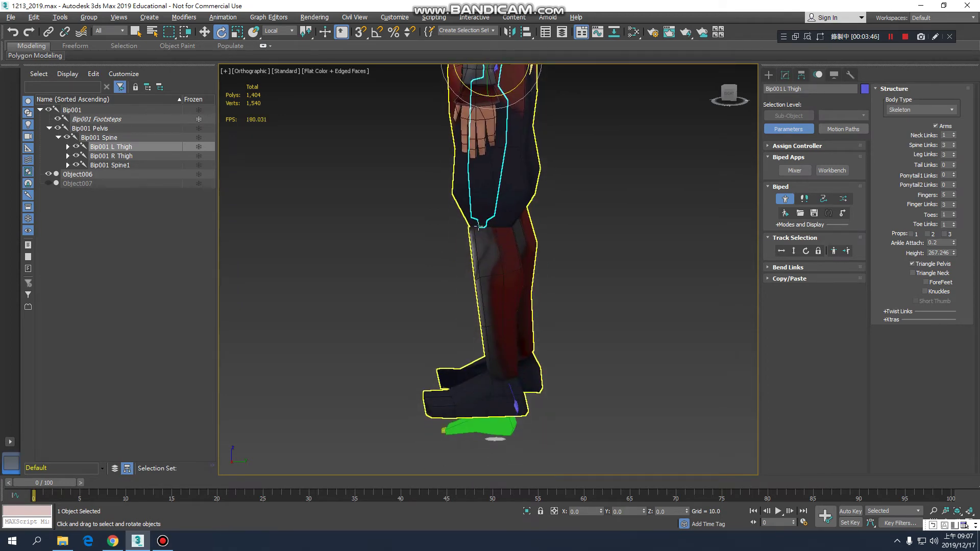
Step: Examine the left calf bone against the lower leg mesh from the side in wireframe and shaded display
key(F3)
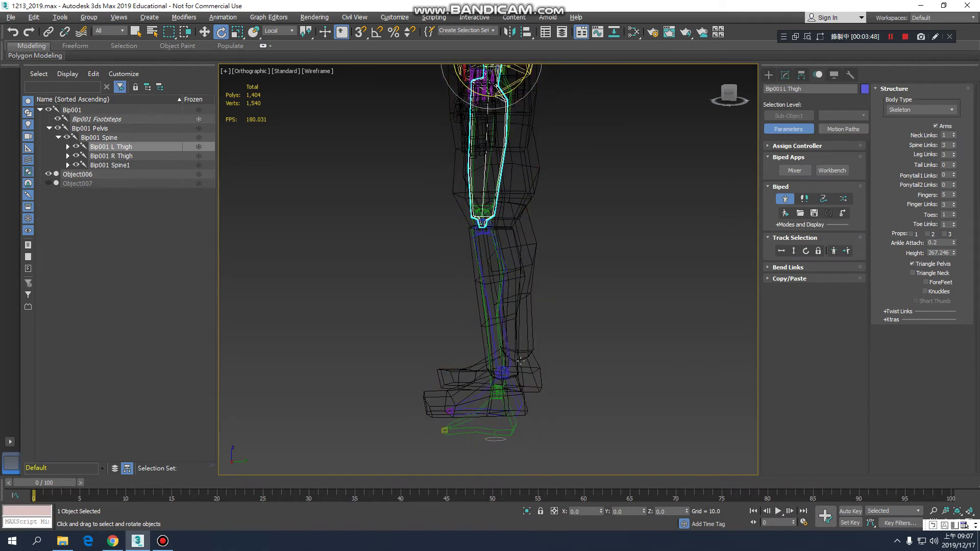
alt+middle_drag(520, 361, 534, 366)
scroll(533, 367, up, 2)
click(511, 357)
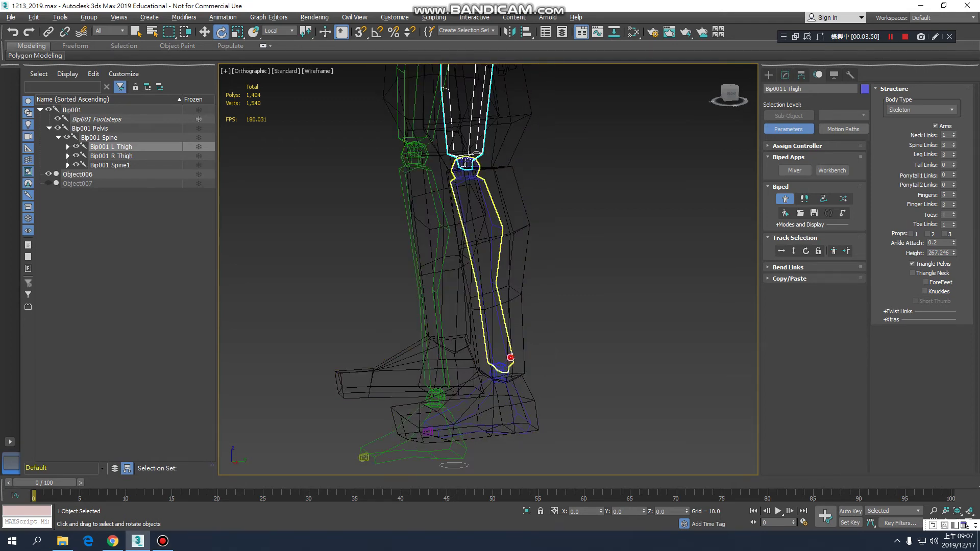
click(510, 357)
key(z)
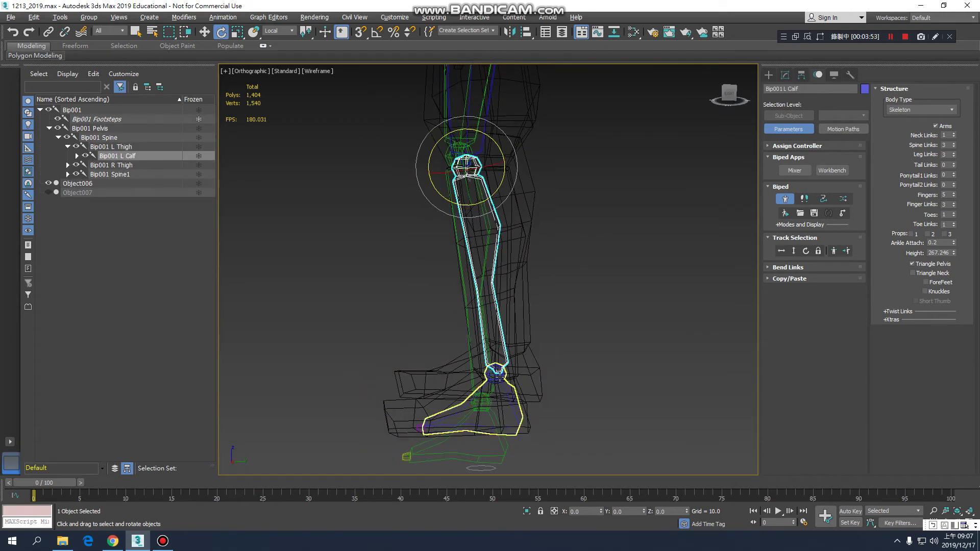
key(F3)
key(F3)
Step: Rotate the left foot bone about its local X by about -13.04 degrees to align it with the mesh foot
click(508, 391)
key(F3)
alt+middle_drag(512, 395, 652, 396)
alt+middle_drag(538, 409, 533, 387)
scroll(498, 408, up, 3)
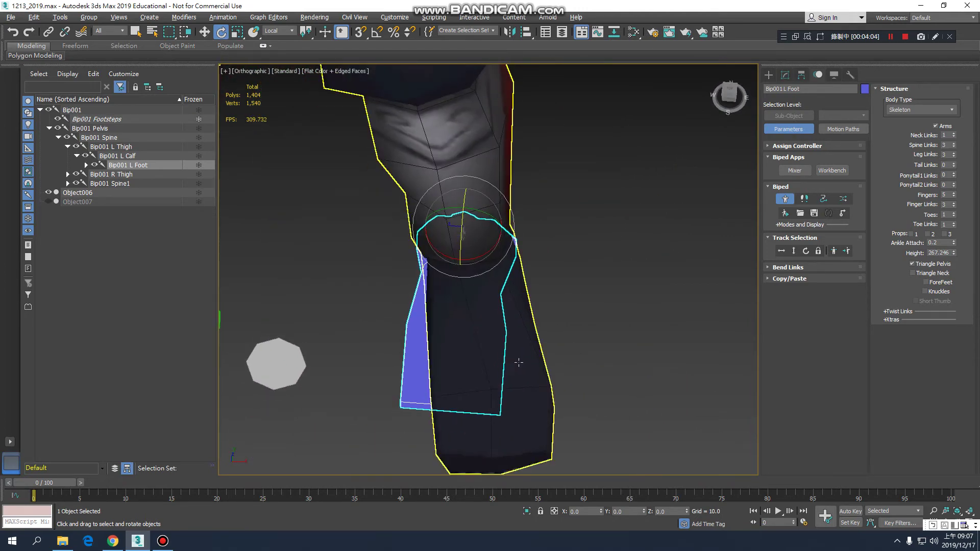
middle_drag(478, 303, 486, 314)
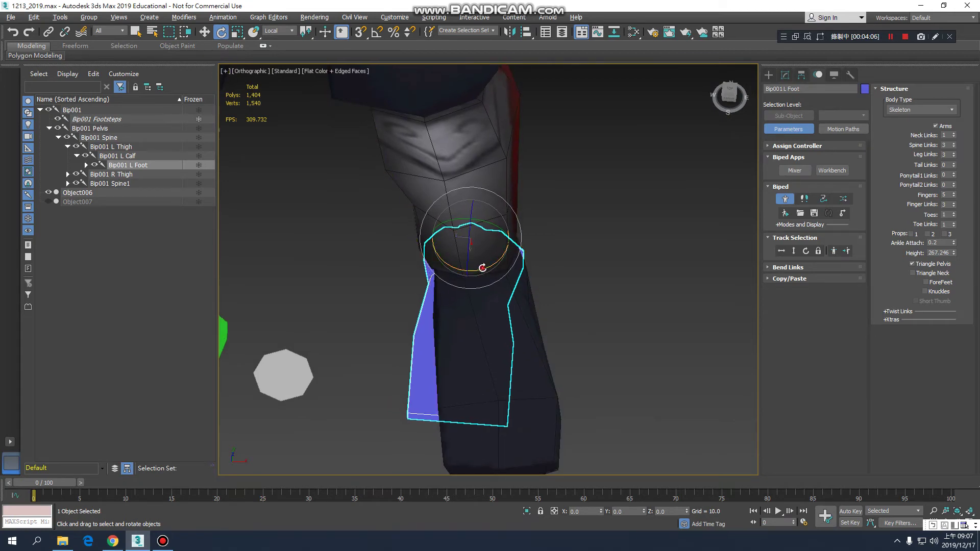
drag(483, 268, 492, 264)
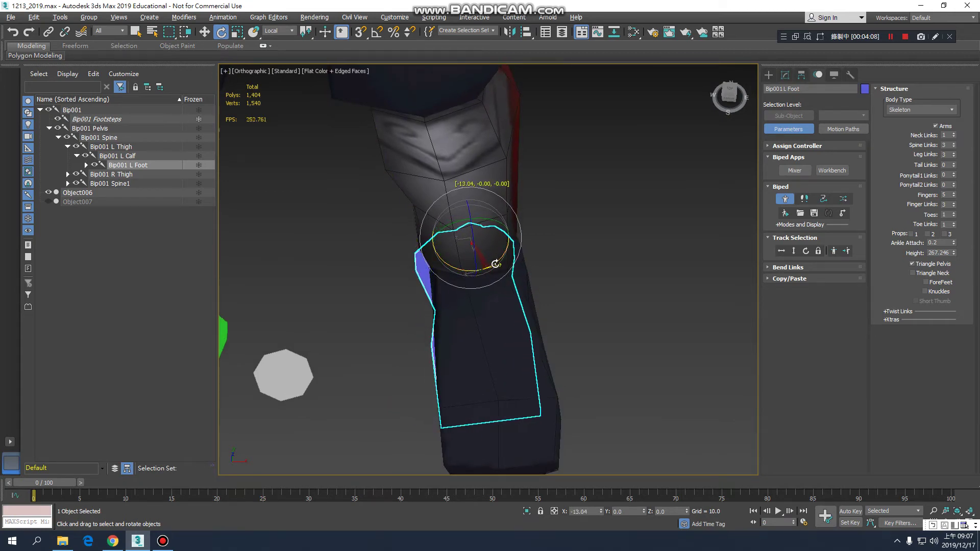
Step: Scale the left toe bone in length, width and height so it fills the front of the mesh foot
alt+middle_drag(537, 305, 333, 298)
middle_drag(359, 389, 389, 381)
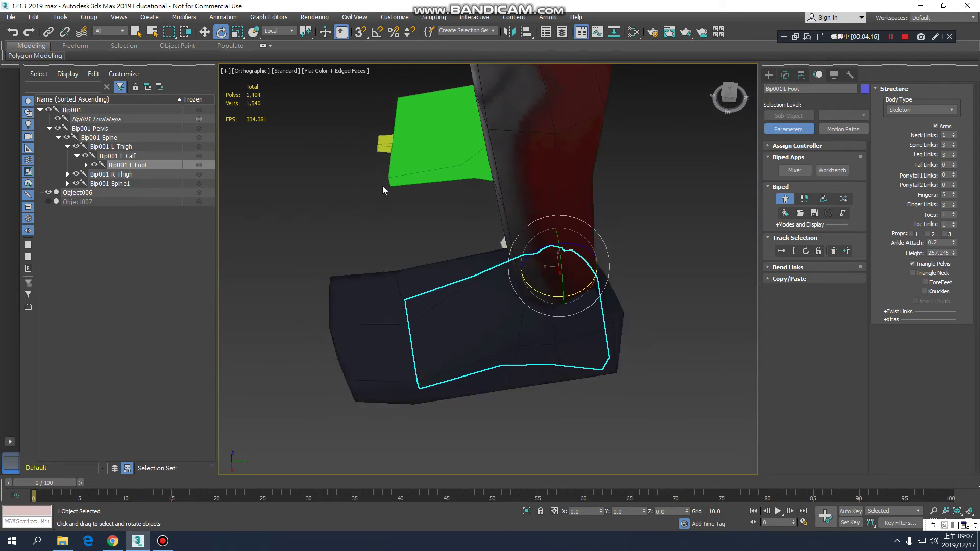
key(F3)
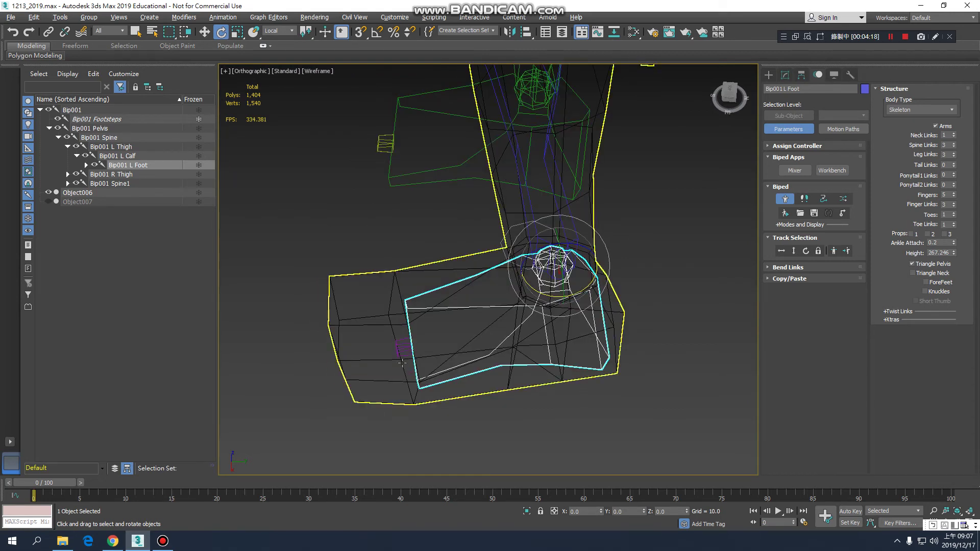
click(403, 348)
key(w)
key(r)
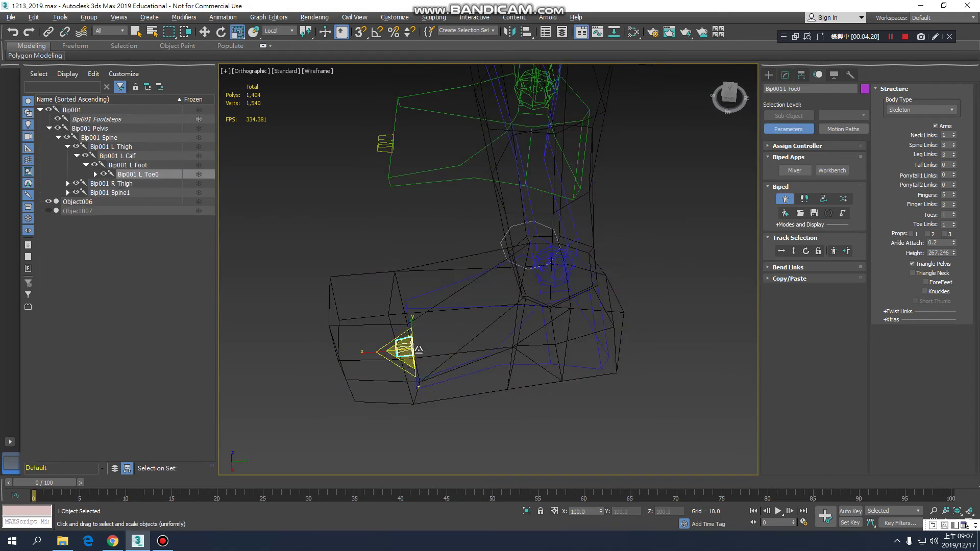
alt+middle_drag(409, 363, 424, 381)
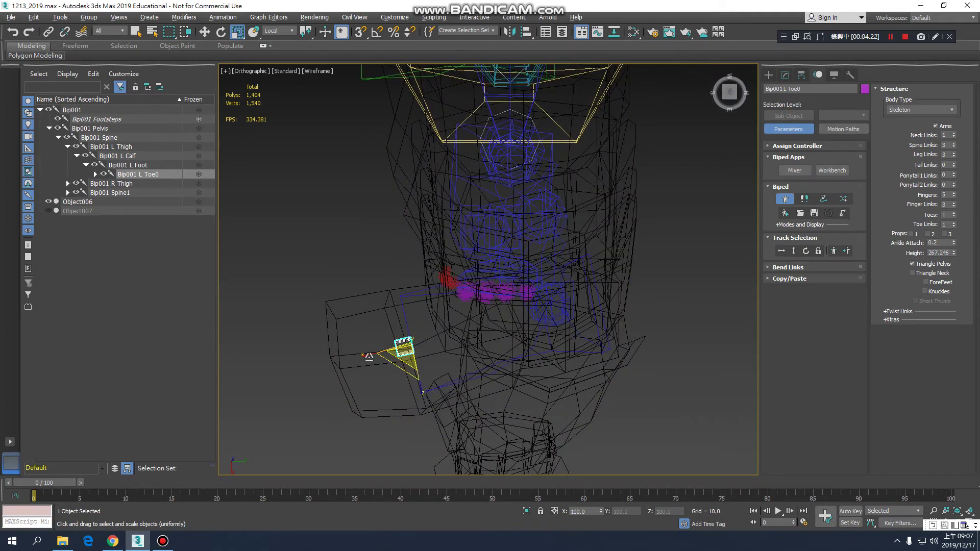
alt+middle_drag(352, 378, 455, 357)
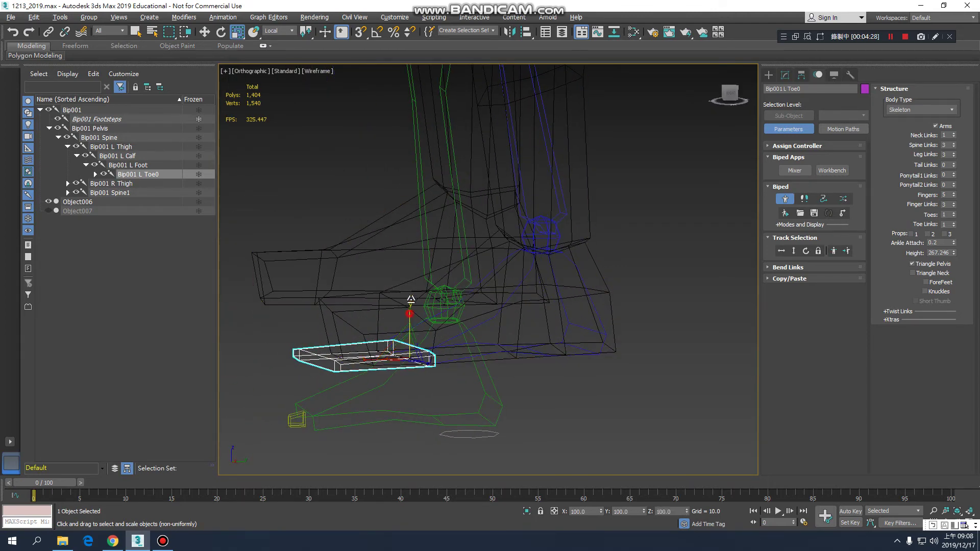
drag(410, 300, 389, 133)
alt+middle_drag(404, 255, 518, 325)
key(F3)
Step: Inspect the biped's center of mass and pelvis against the mesh hips from the front and at angles, in wireframe and shaded display
scroll(474, 354, down, 5)
key(F3)
scroll(493, 332, up, 2)
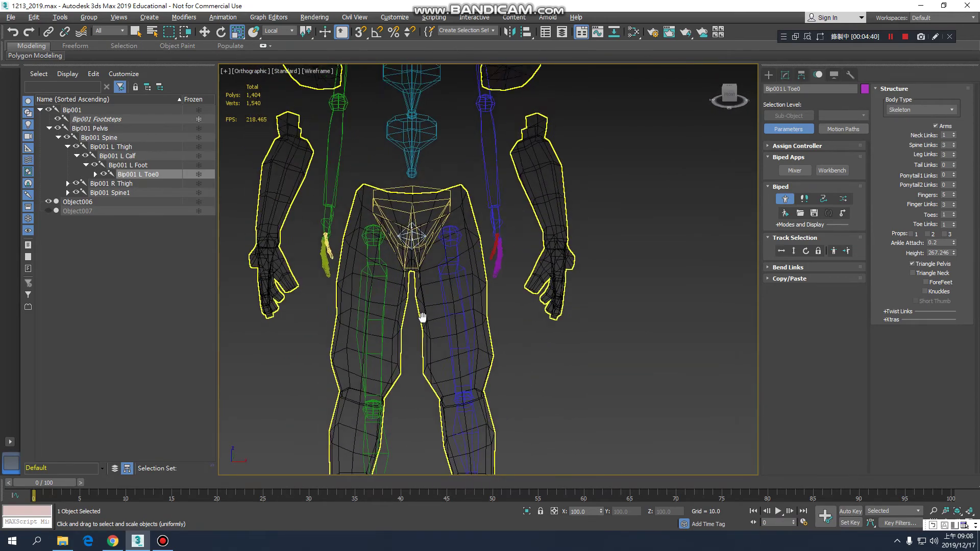
scroll(422, 317, up, 4)
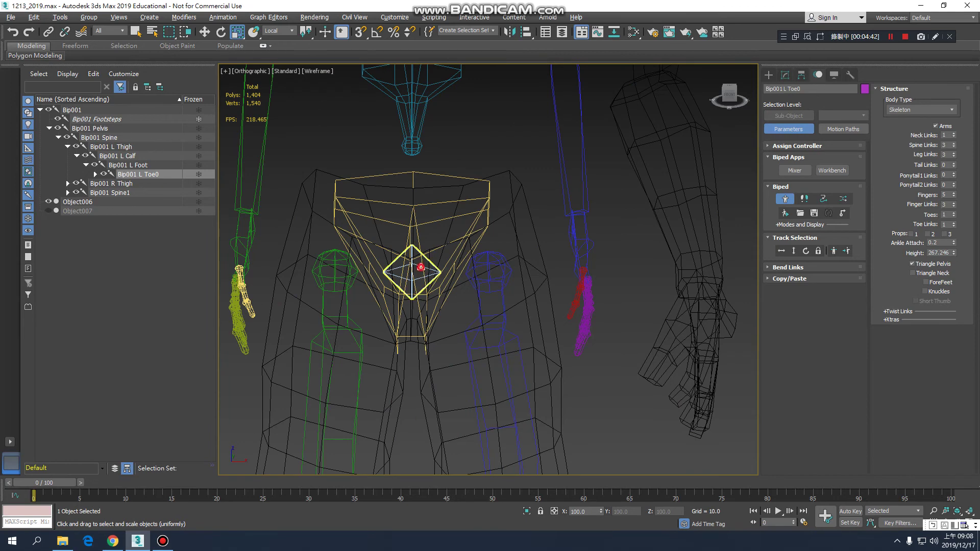
click(420, 267)
scroll(449, 296, down, 4)
key(F3)
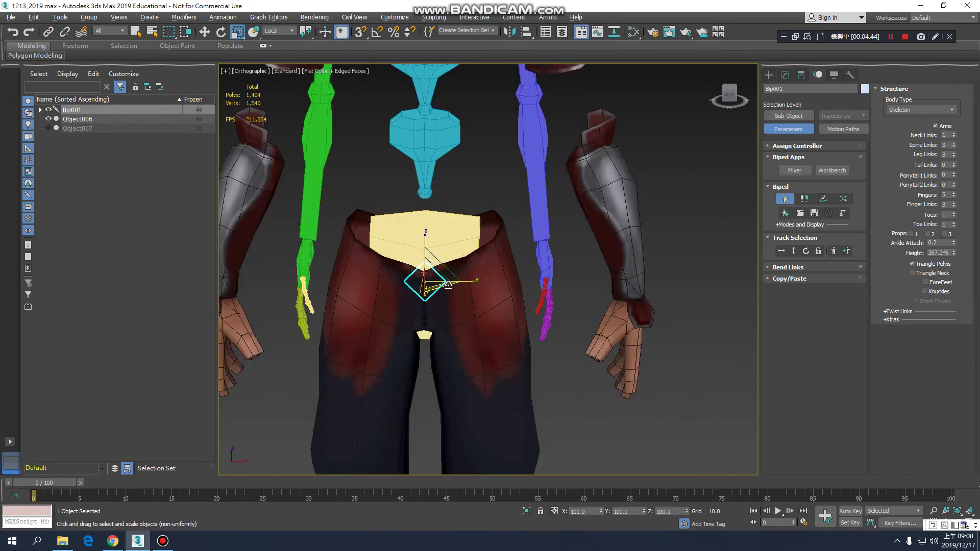
alt+middle_drag(448, 284, 462, 238)
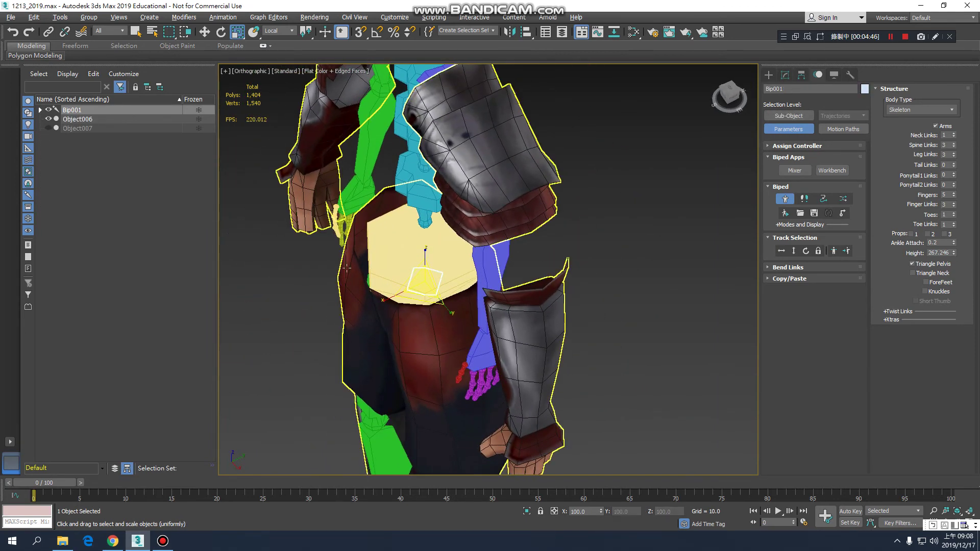
alt+middle_drag(347, 268, 296, 270)
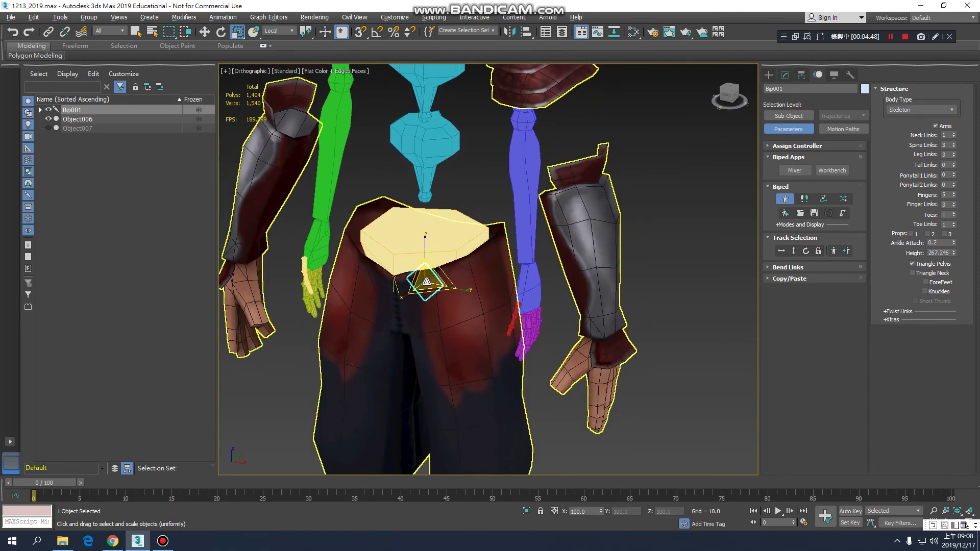
scroll(426, 282, up, 3)
click(448, 238)
alt+middle_drag(449, 287, 451, 255)
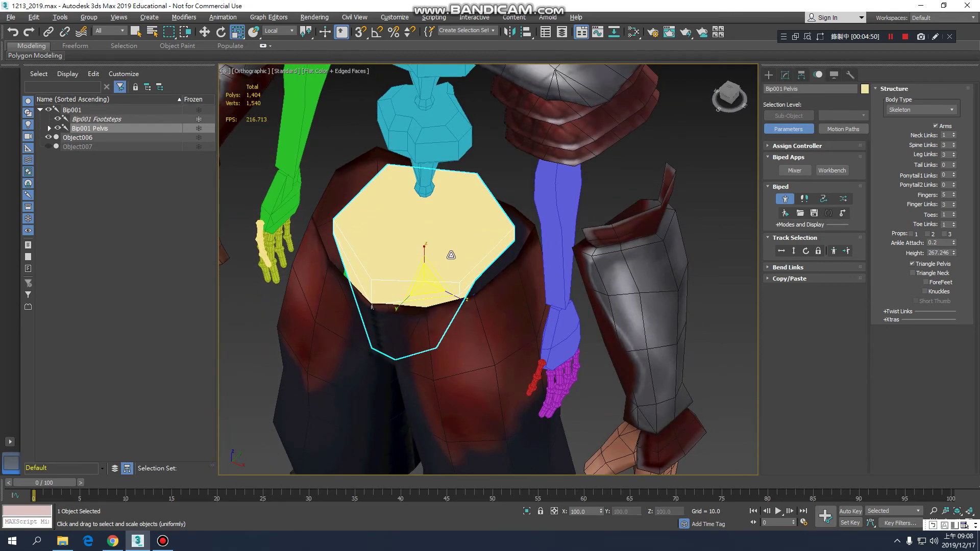
alt+middle_drag(432, 318, 462, 288)
middle_drag(466, 348, 472, 277)
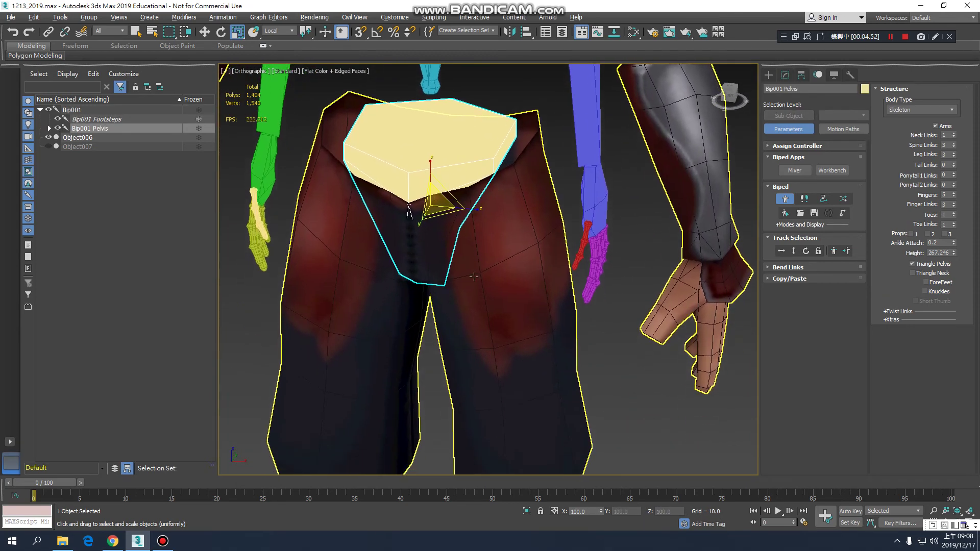
Step: Inspect the left thigh bone and the rest of the left leg against the mesh from the front and side
key(F3)
click(507, 233)
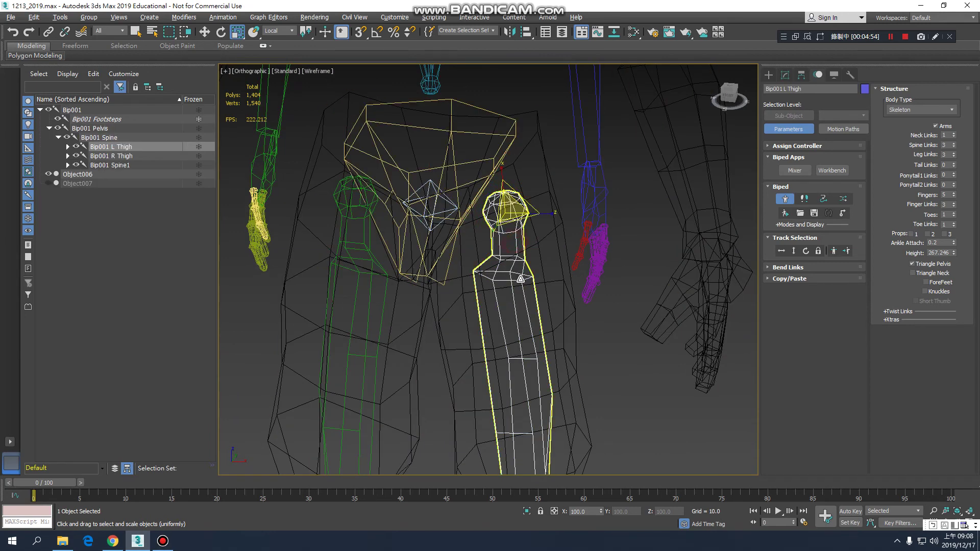
alt+middle_drag(519, 312, 517, 291)
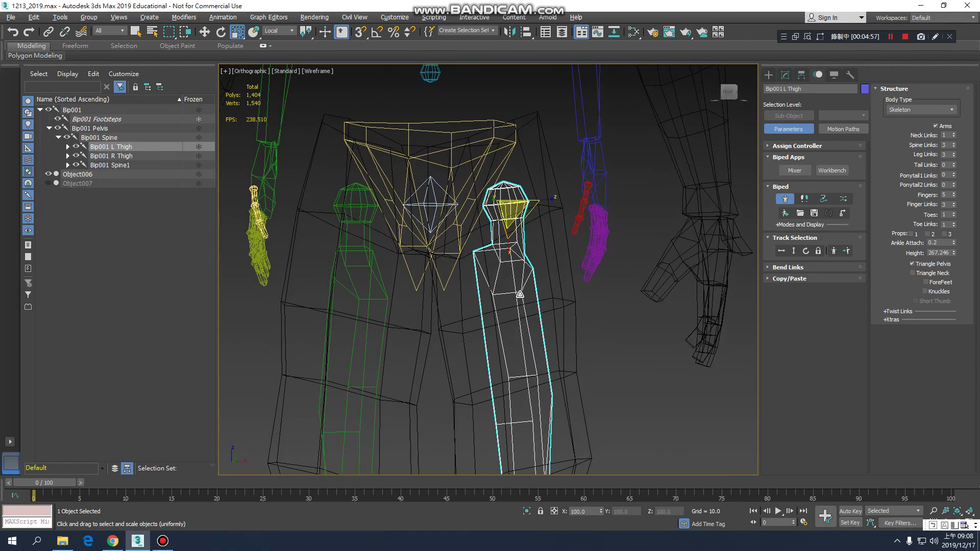
key(F3)
middle_drag(527, 338, 532, 314)
scroll(537, 230, down, 4)
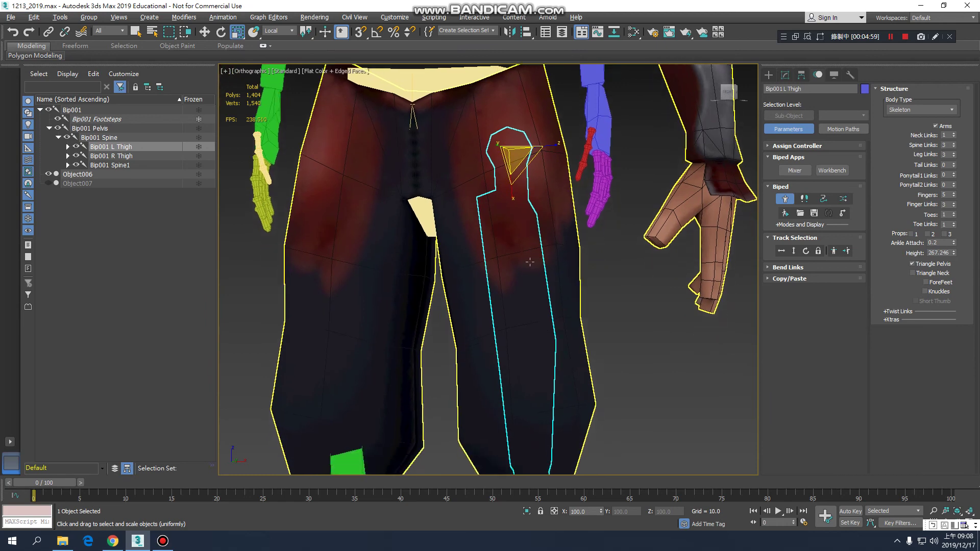
alt+middle_drag(541, 371, 474, 266)
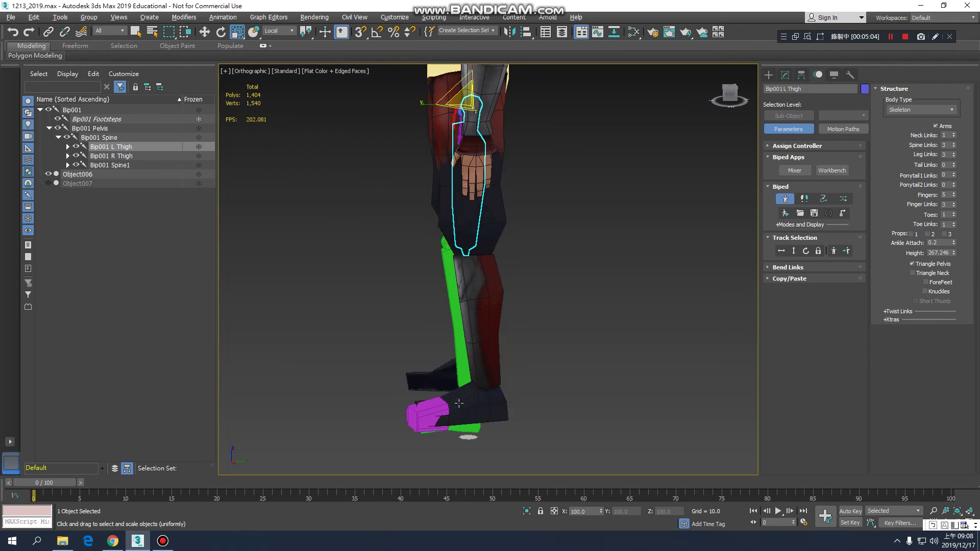
alt+middle_drag(459, 403, 511, 403)
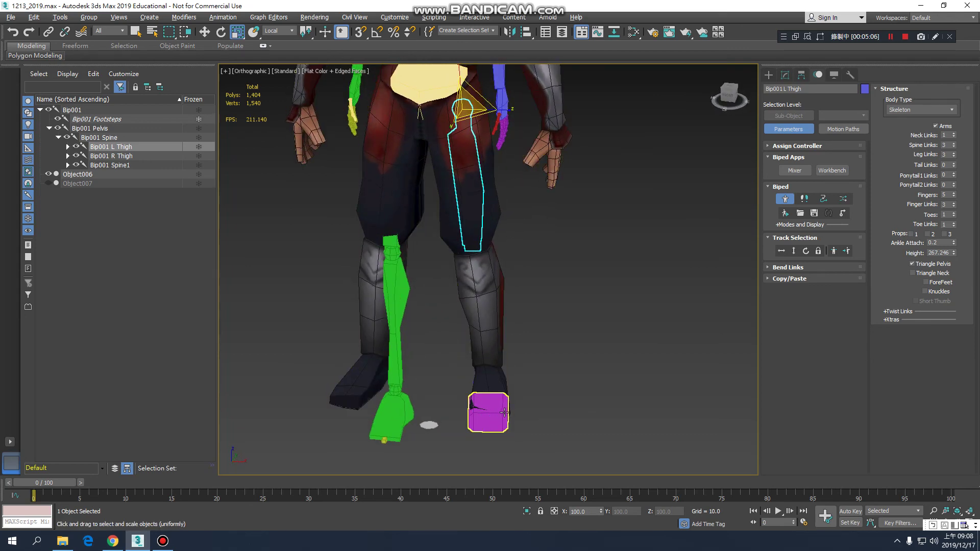
middle_drag(497, 281, 495, 359)
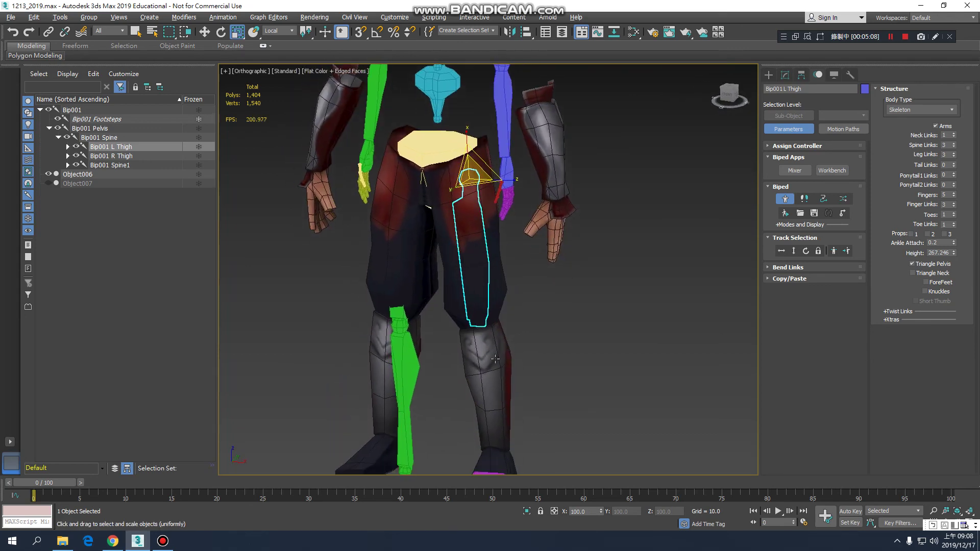